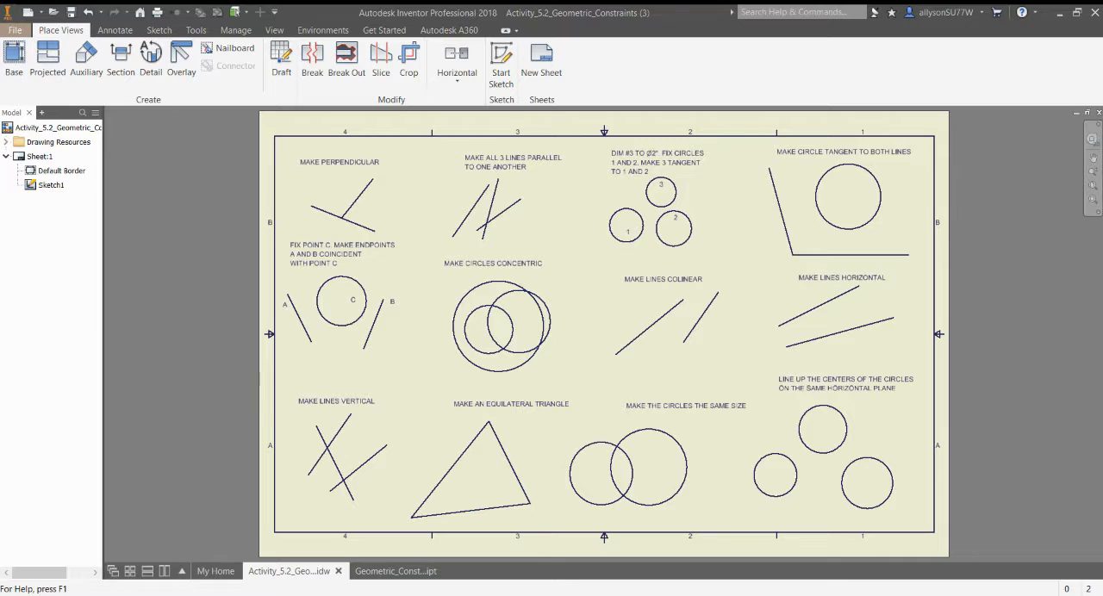
Turn off grid lines in the sketch application options, apply the change and close the options.
{"action": "left_click", "coordinate": [132, 388]}
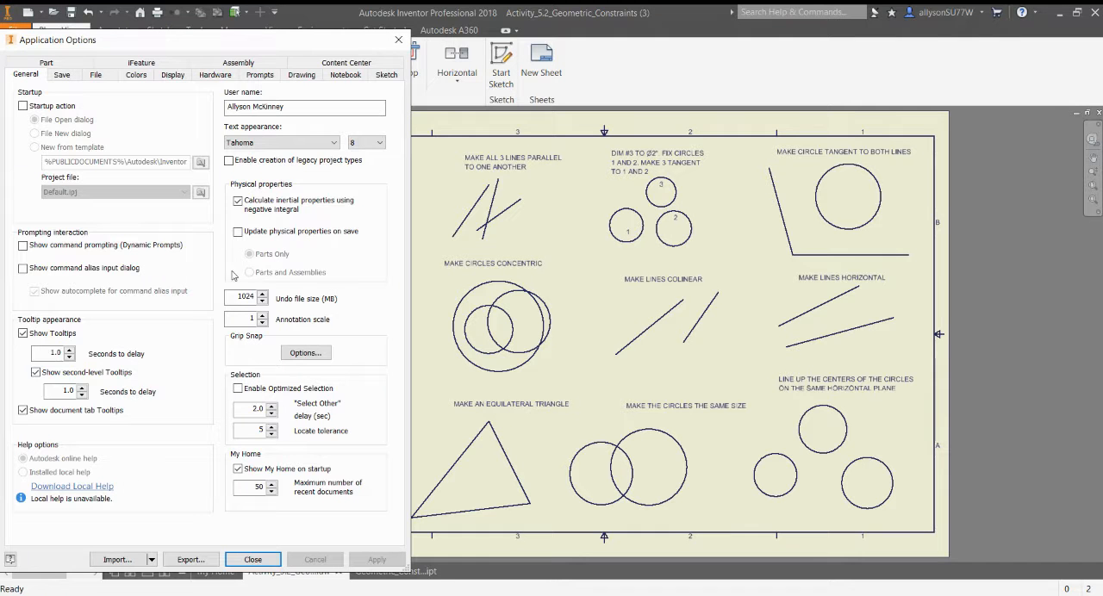
{"action": "left_click", "coordinate": [386, 74]}
{"action": "left_click", "coordinate": [223, 122]}
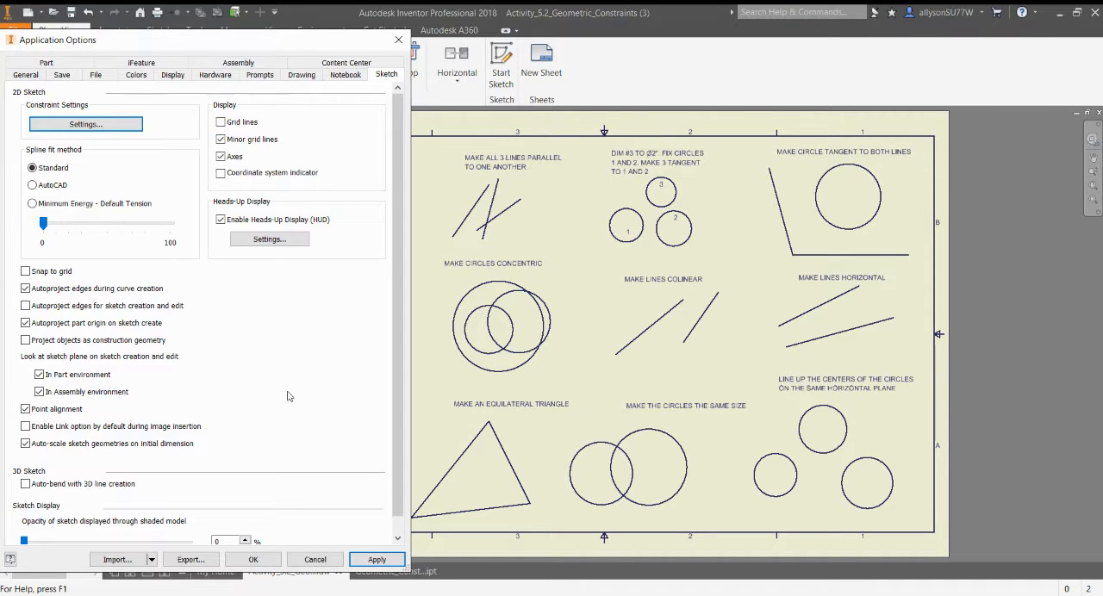
{"action": "left_click", "coordinate": [361, 560]}
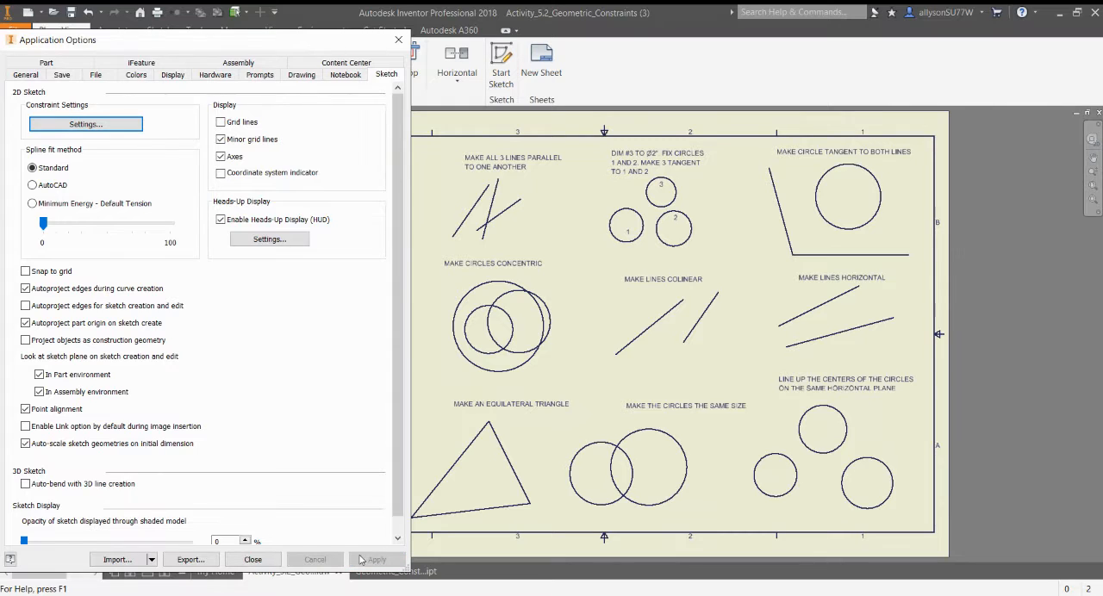
{"action": "left_click", "coordinate": [264, 560]}
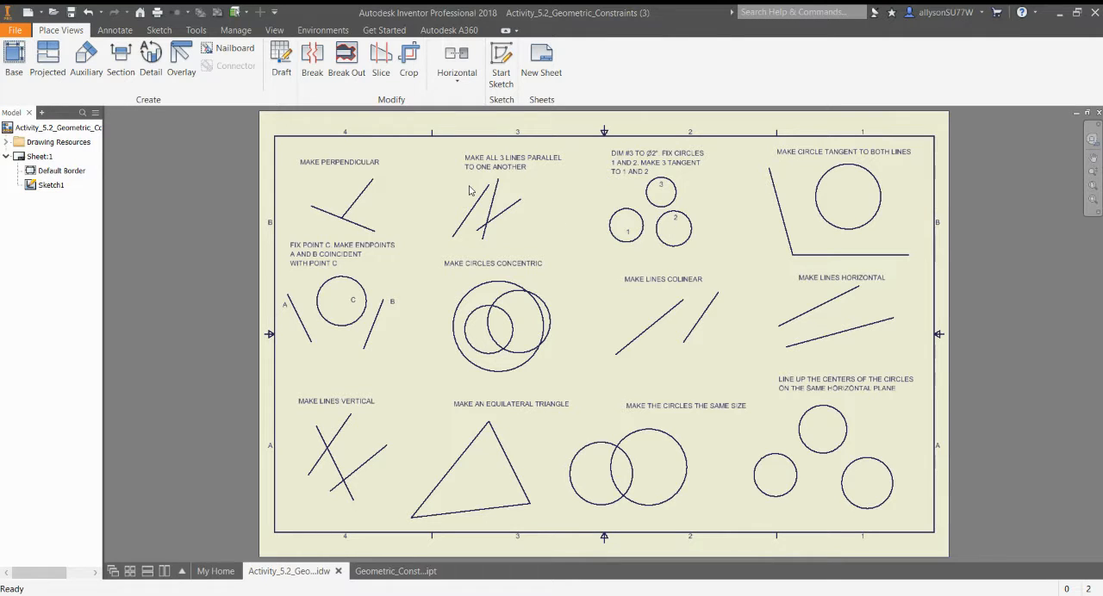
Open Sketch1 for editing and constrain the two lines in the Make Perpendicular exercise perpendicular to each other.
{"action": "double_click", "coordinate": [50, 185]}
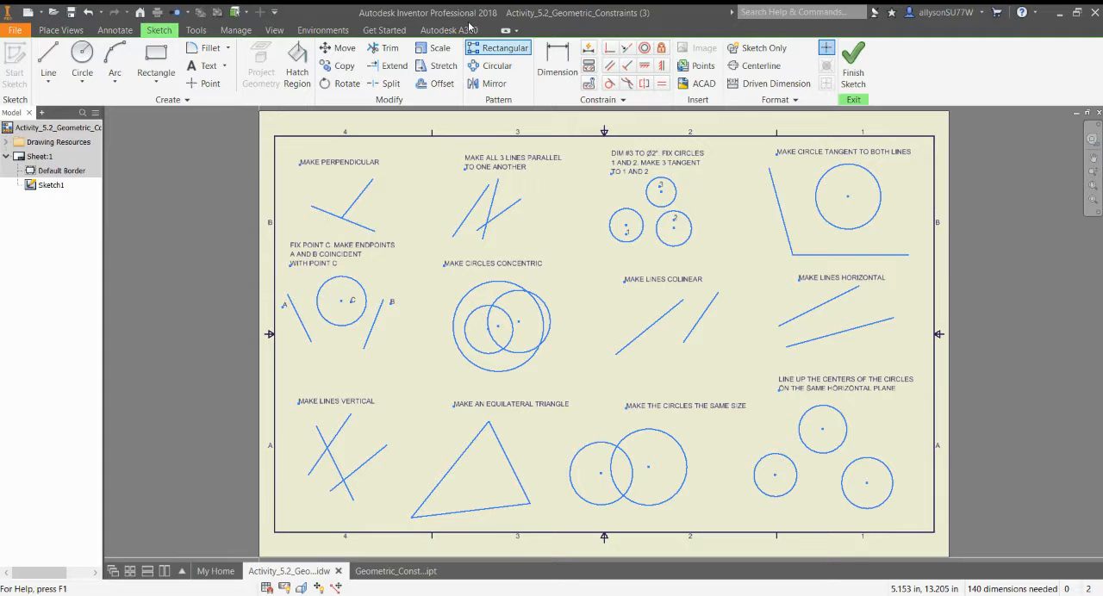
{"action": "left_click", "coordinate": [630, 71]}
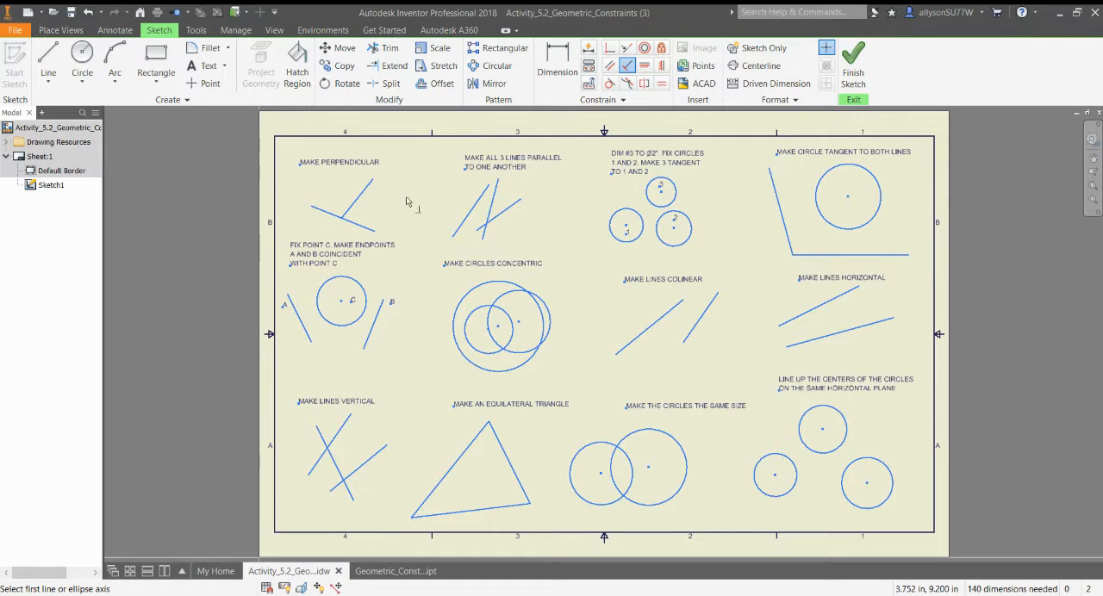
{"action": "left_click", "coordinate": [366, 230]}
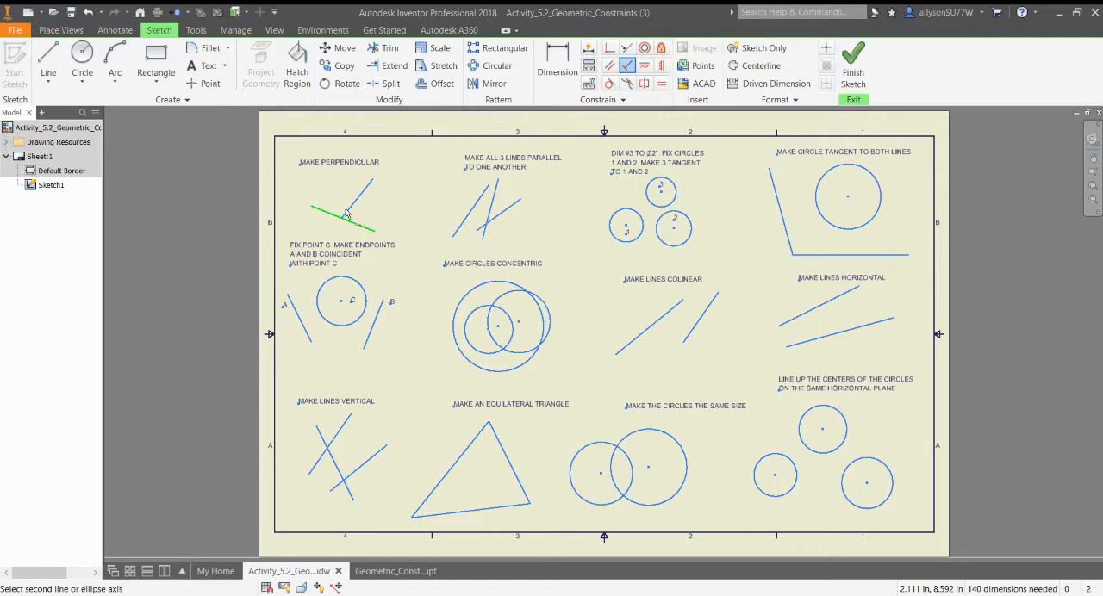
{"action": "left_click", "coordinate": [347, 212]}
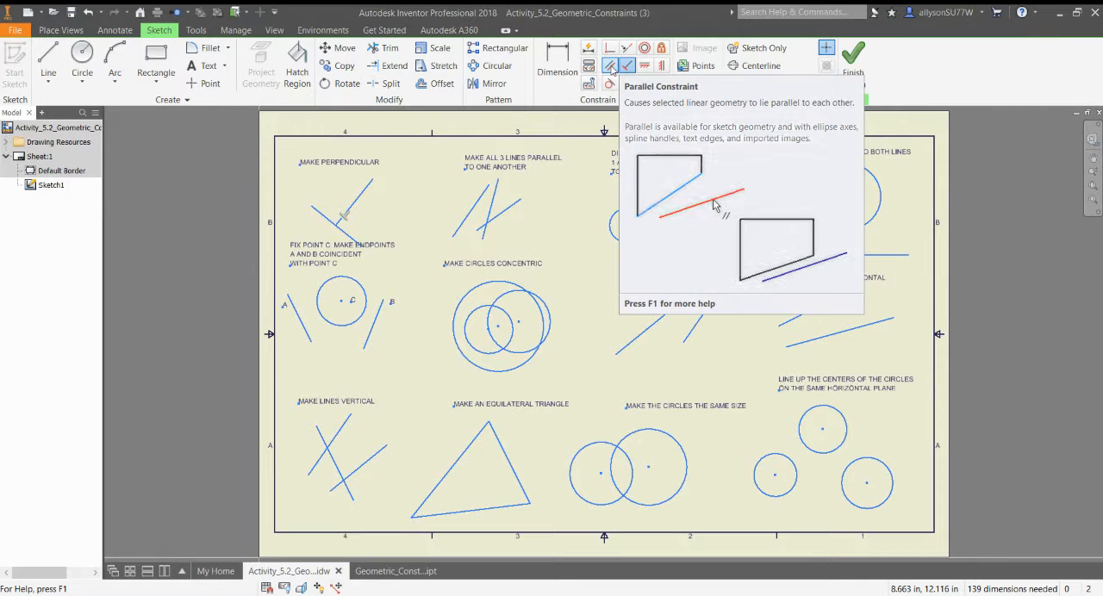
Apply Parallel constraints so that all three lines in the Make All 3 Lines Parallel exercise are parallel.
{"action": "left_click", "coordinate": [610, 67]}
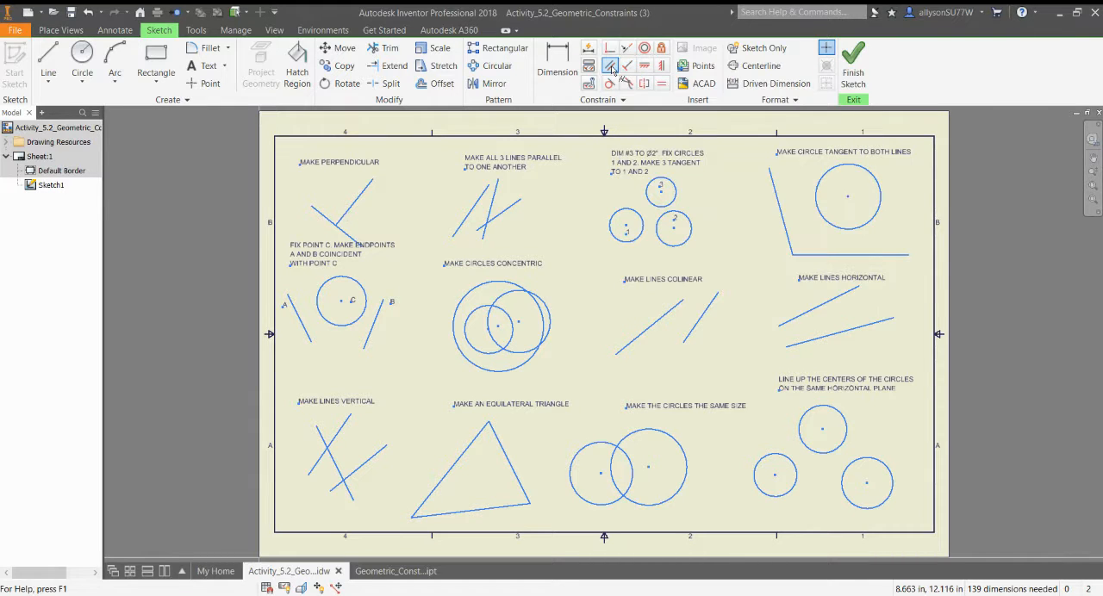
{"action": "left_click", "coordinate": [476, 208]}
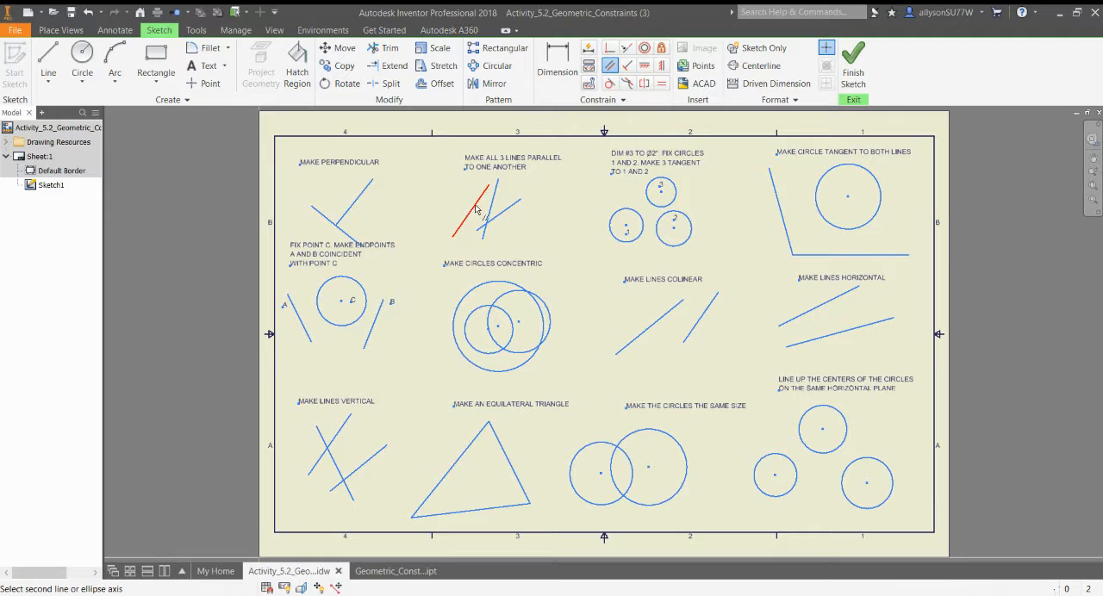
{"action": "left_click", "coordinate": [491, 209]}
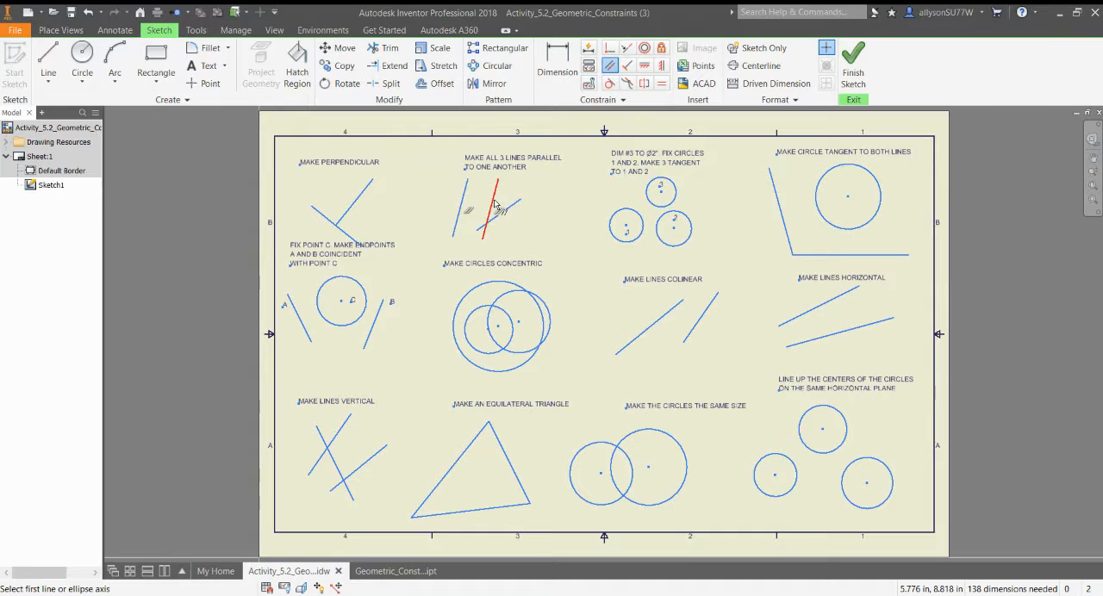
{"action": "left_click", "coordinate": [495, 205]}
{"action": "left_click", "coordinate": [513, 205]}
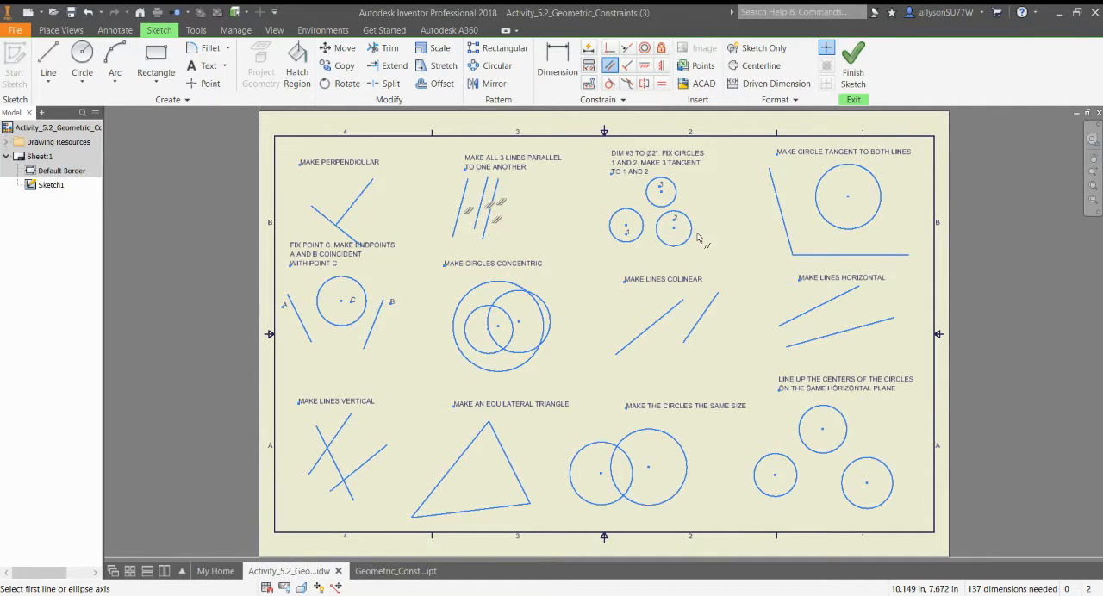
Dimension circle 3 in the three-circle exercise with a diameter of 2 in.
{"action": "key", "text": "d"}
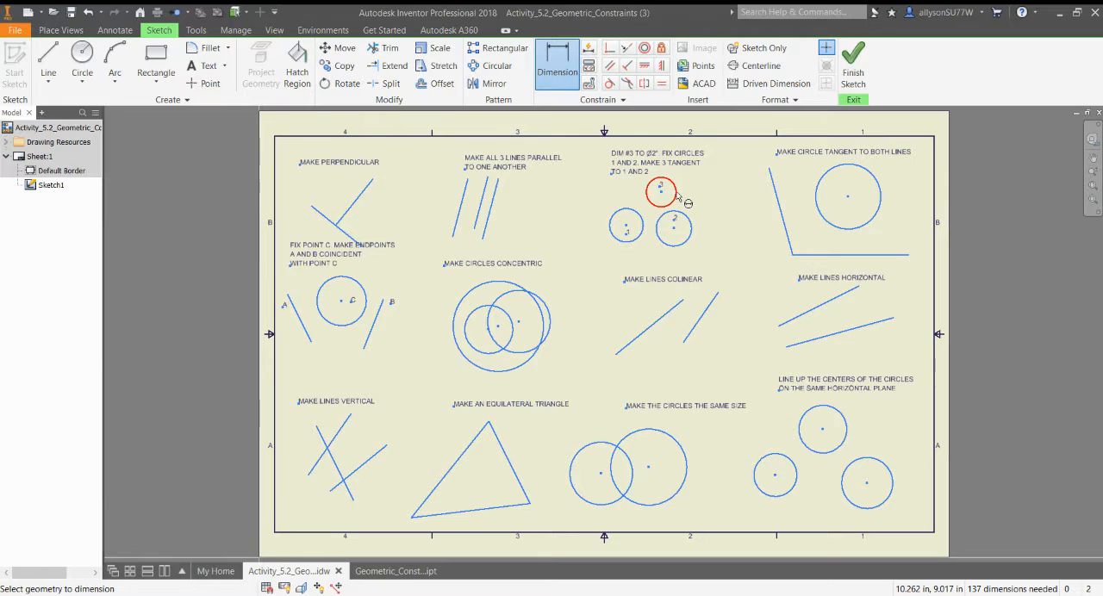
{"action": "left_click", "coordinate": [677, 195]}
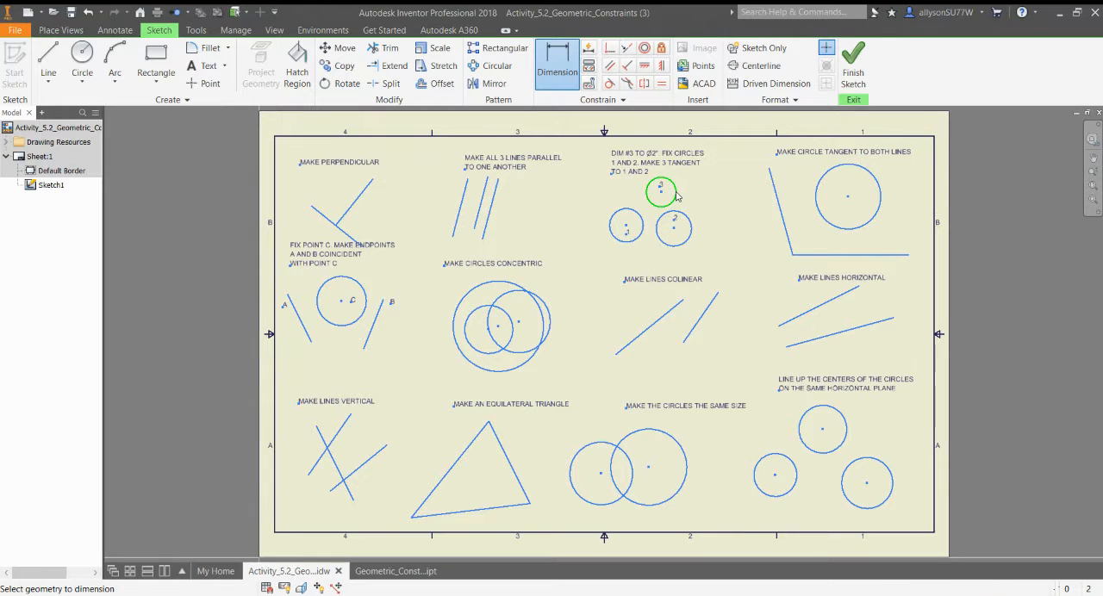
{"action": "left_click", "coordinate": [705, 194]}
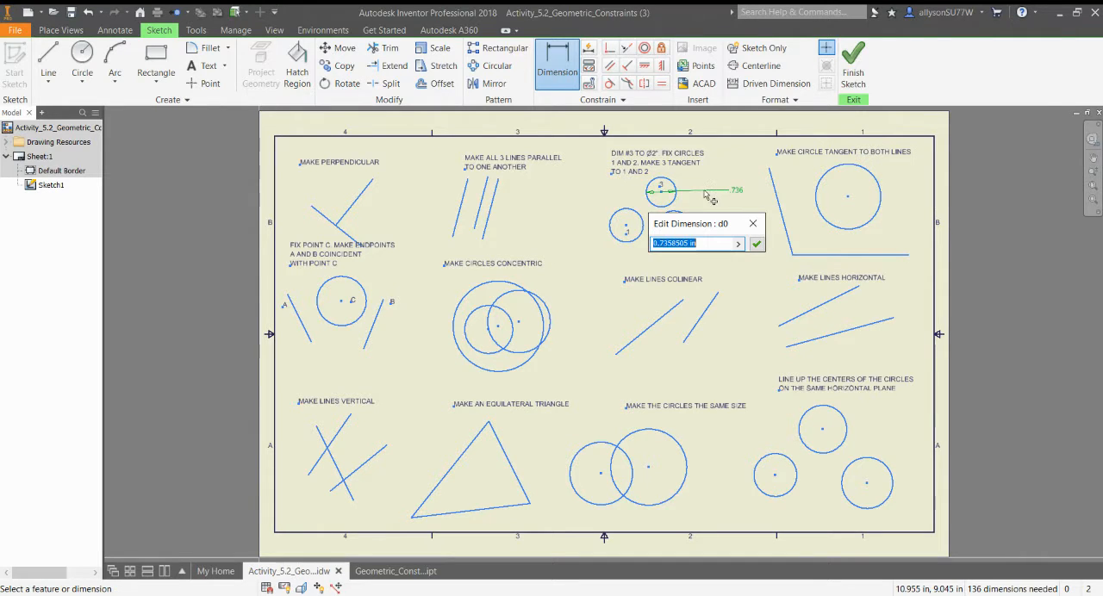
{"action": "type", "text": "2"}
{"action": "key", "text": "Return"}
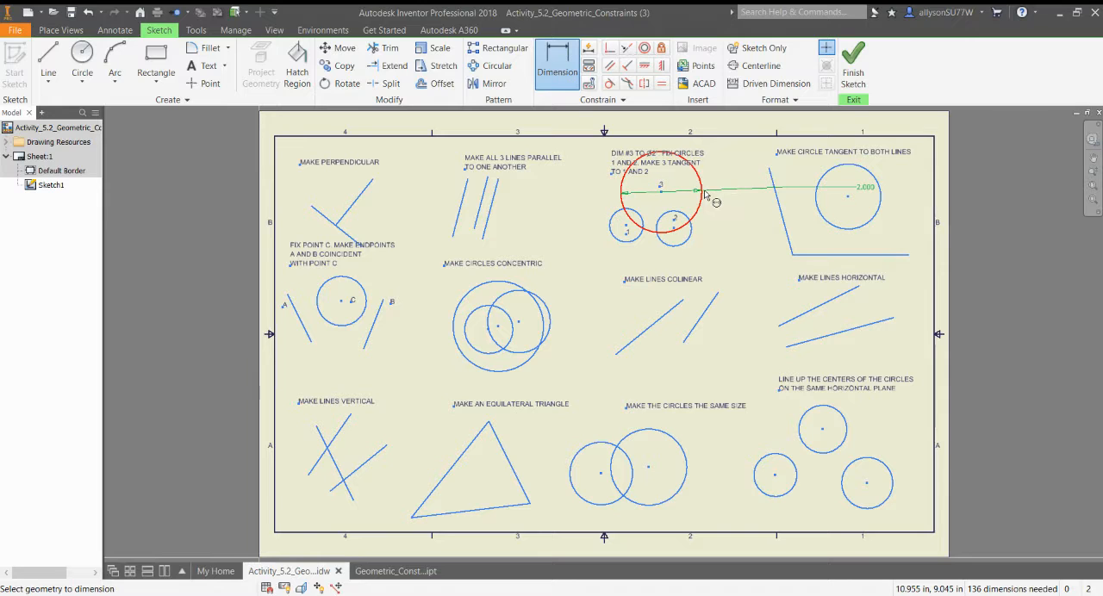
{"action": "mouse_move", "coordinate": [704, 195]}
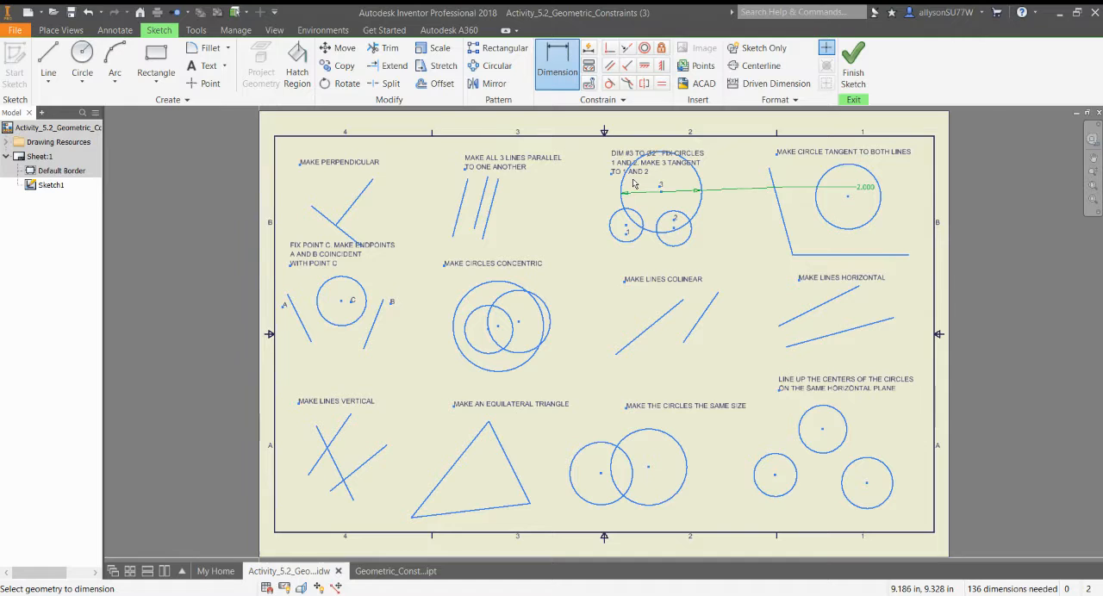
Apply Tangent constraints between circle 1 and circle 3 and between circle 2 and circle 3.
{"action": "left_click", "coordinate": [609, 82]}
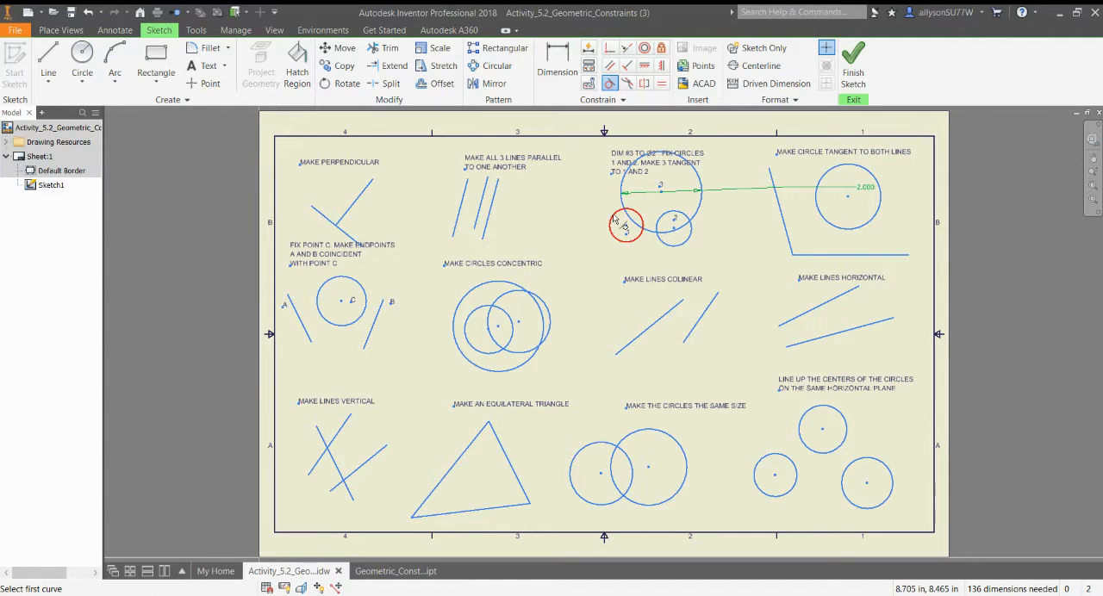
{"action": "left_click", "coordinate": [614, 219]}
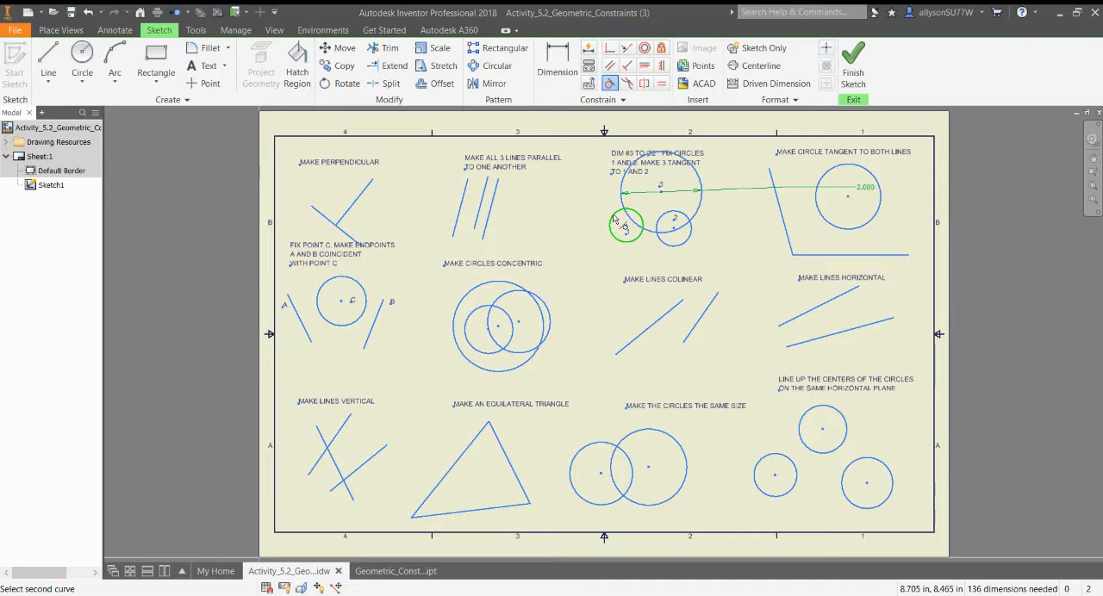
{"action": "left_click", "coordinate": [623, 205]}
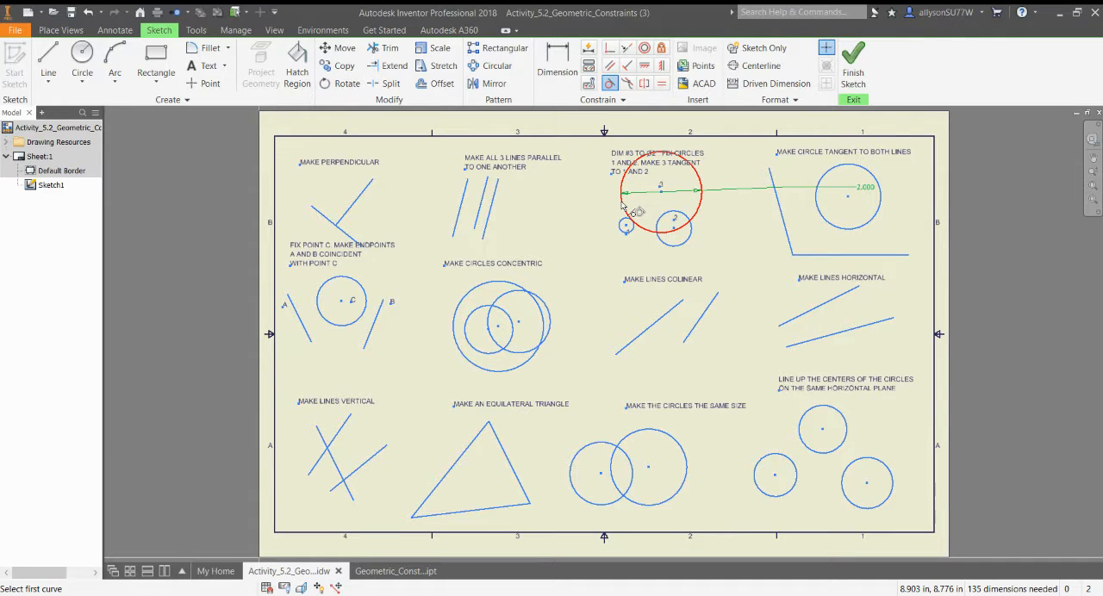
{"action": "left_click", "coordinate": [689, 245]}
{"action": "left_click", "coordinate": [654, 229]}
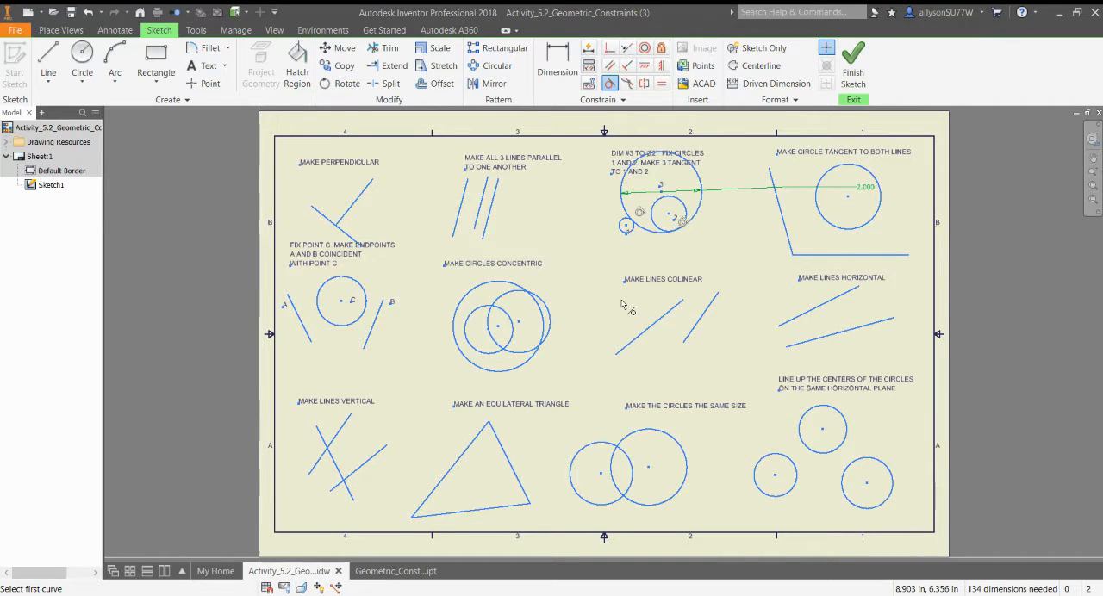
Undo the tangent constraints and the diameter dimension on the three numbered circles.
{"action": "left_click", "coordinate": [89, 12]}
{"action": "left_click", "coordinate": [89, 12]}
{"action": "left_click", "coordinate": [88, 12]}
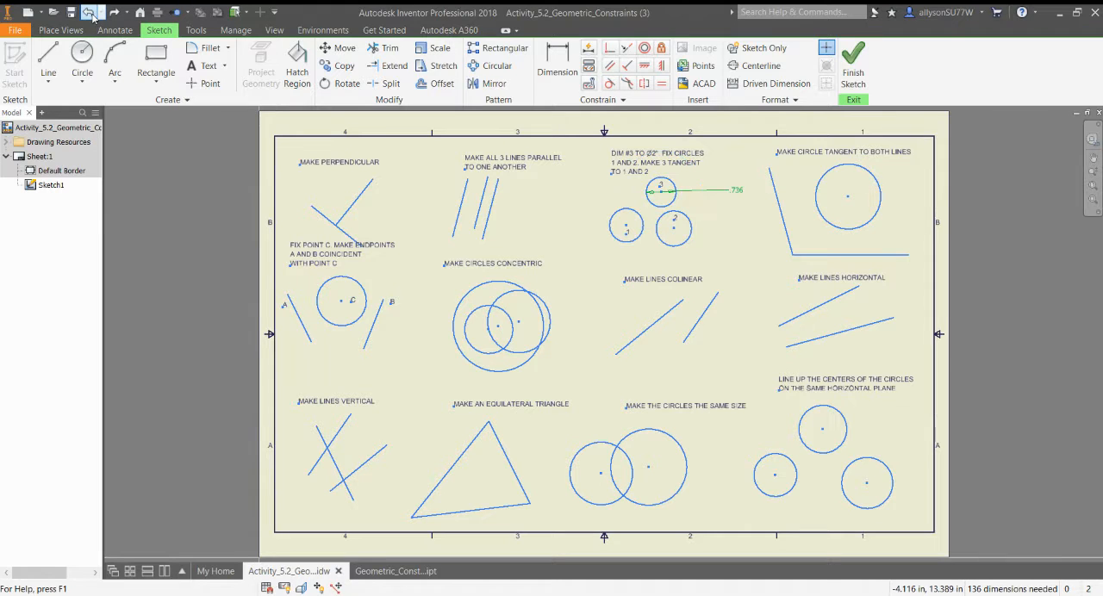
{"action": "left_click", "coordinate": [89, 12]}
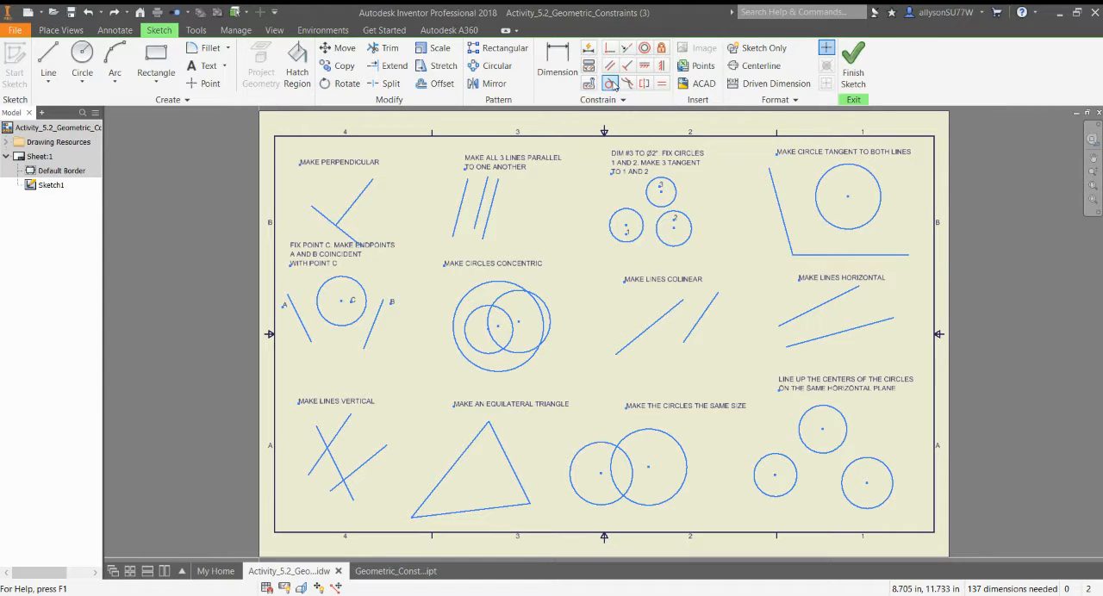
Make circles 1, 2 and 3 all tangent to one another with Tangent constraints on each pair.
{"action": "left_click", "coordinate": [610, 83]}
{"action": "left_click", "coordinate": [628, 212]}
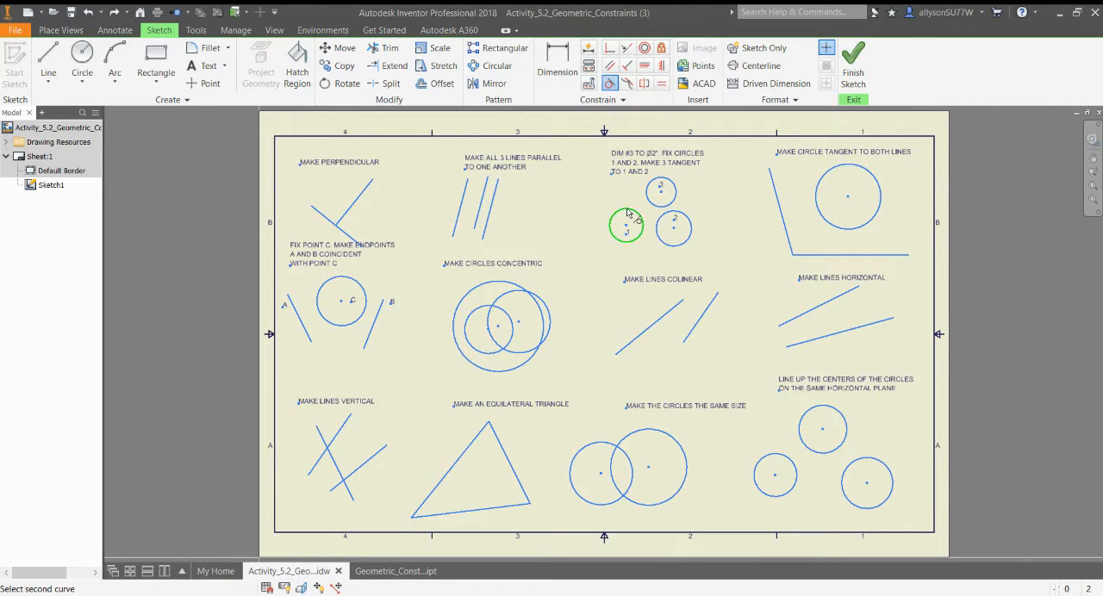
{"action": "left_click", "coordinate": [648, 198]}
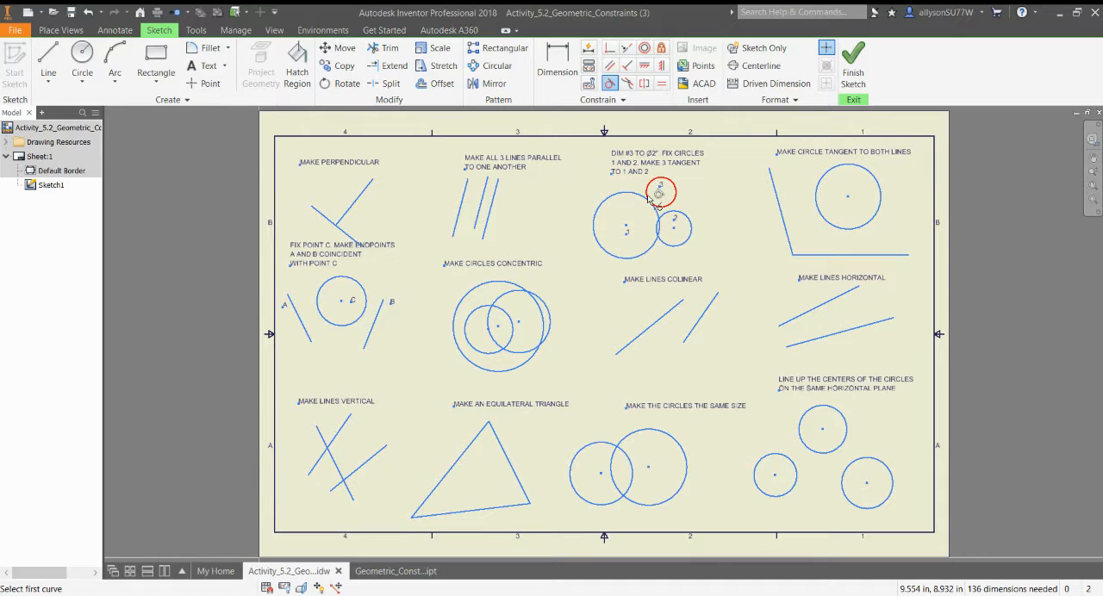
{"action": "left_click", "coordinate": [690, 234]}
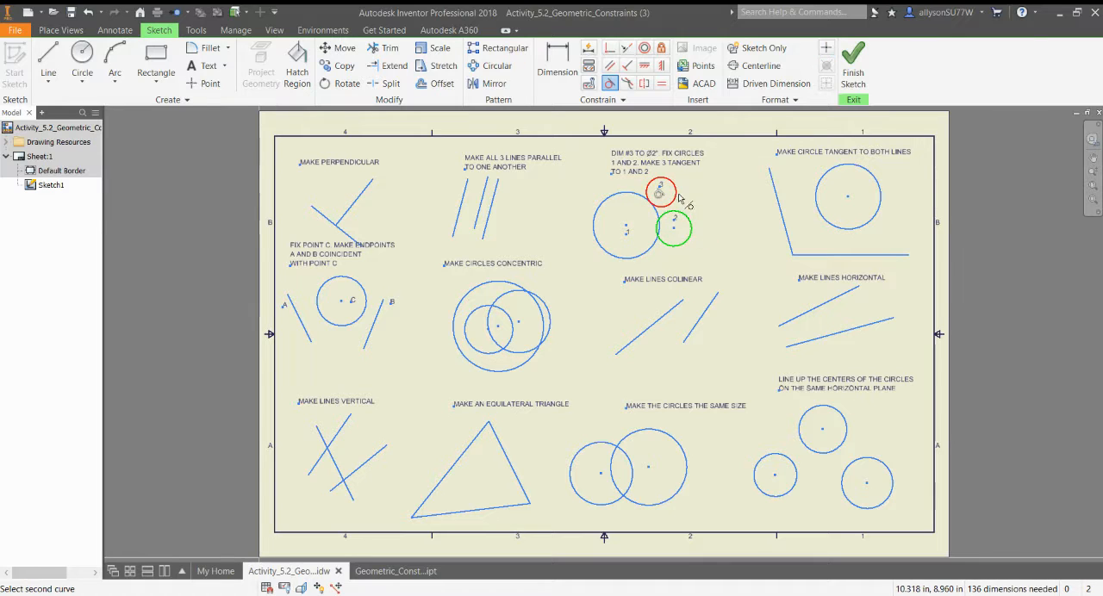
{"action": "left_click", "coordinate": [677, 198]}
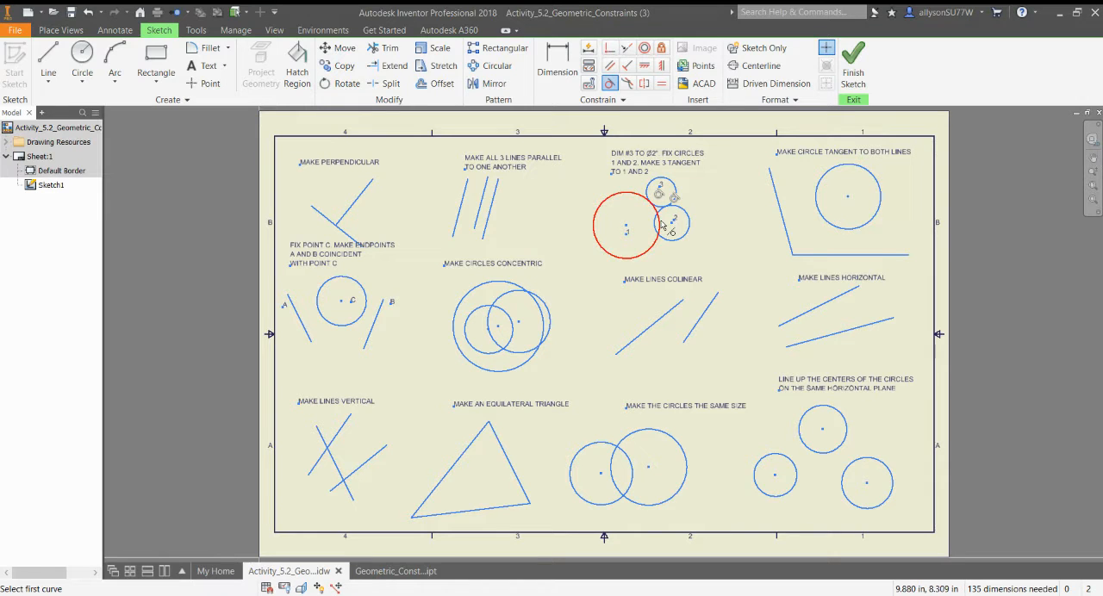
{"action": "left_click", "coordinate": [660, 226]}
{"action": "left_click", "coordinate": [666, 230]}
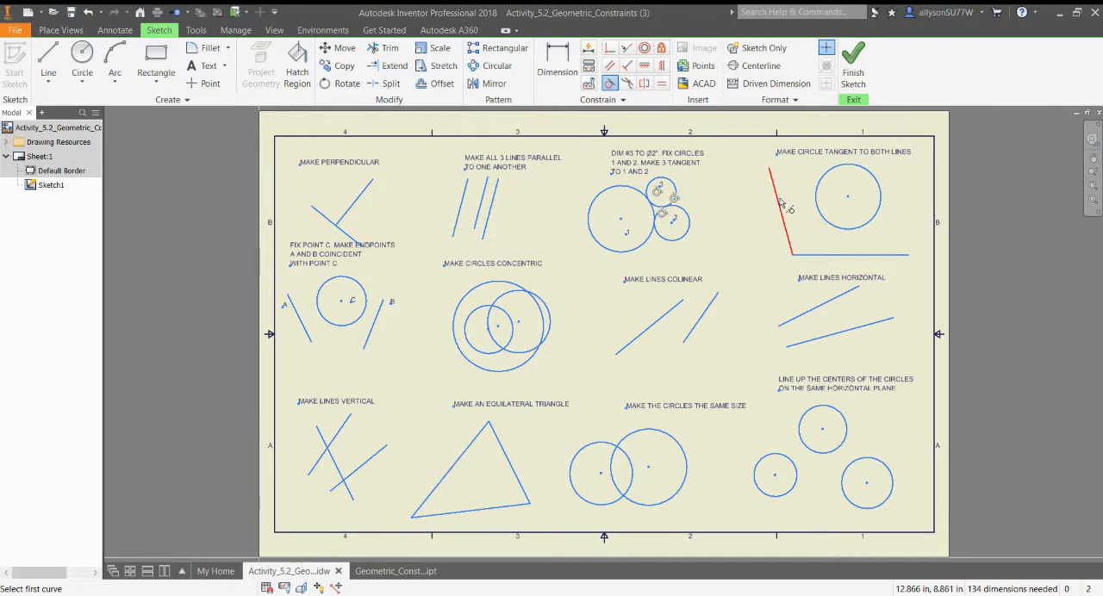
Constrain the circle in the Make Circle Tangent to Both Lines exercise tangent to the slanted and horizontal lines.
{"action": "left_click", "coordinate": [820, 215]}
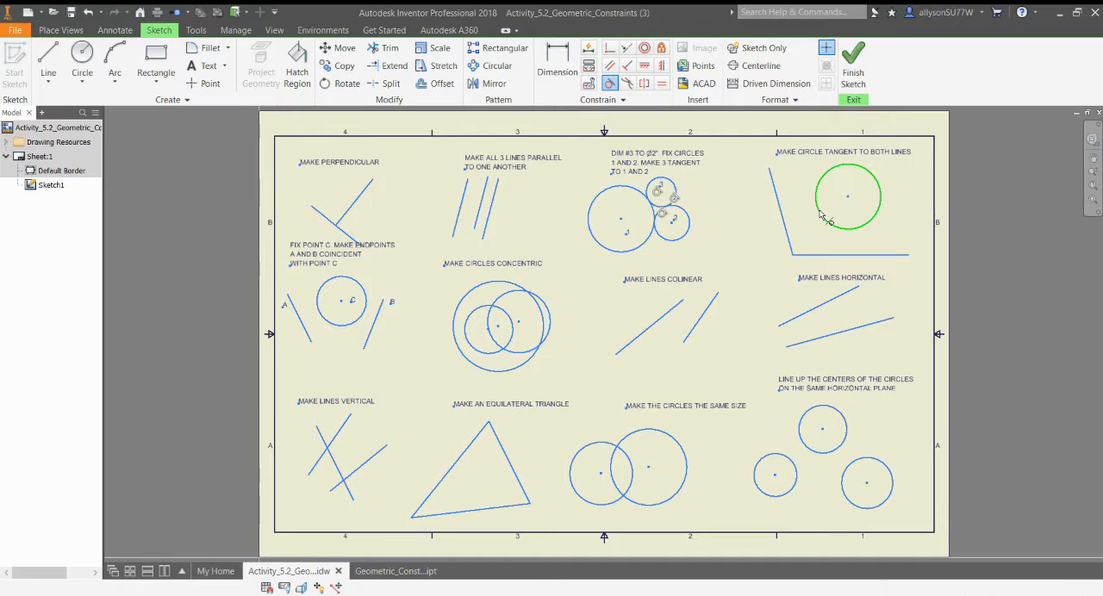
{"action": "left_click", "coordinate": [791, 246]}
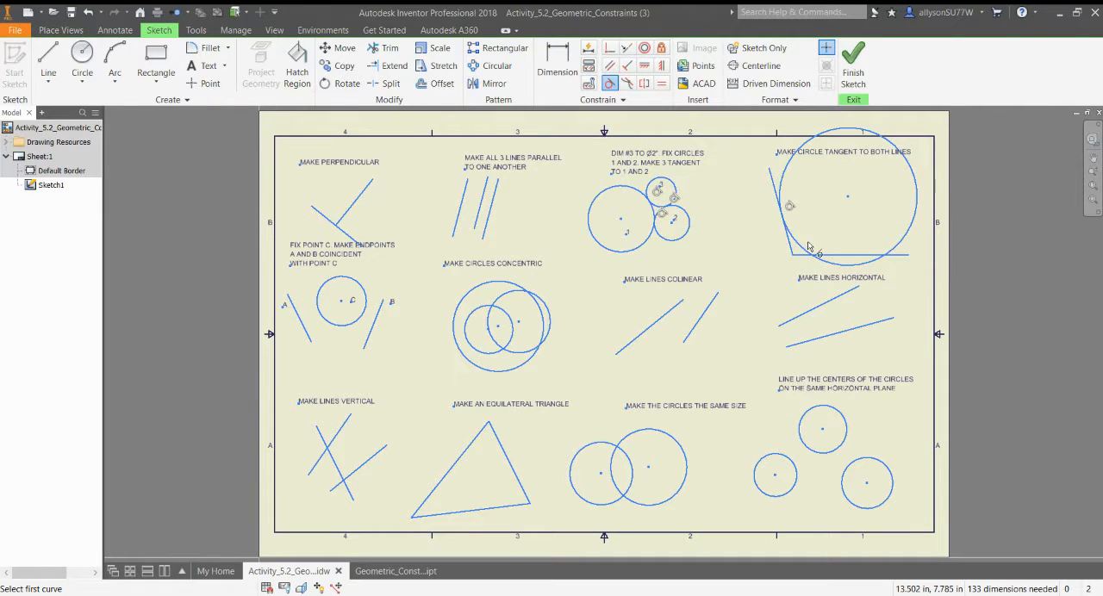
{"action": "left_click", "coordinate": [806, 249]}
{"action": "left_click", "coordinate": [805, 257]}
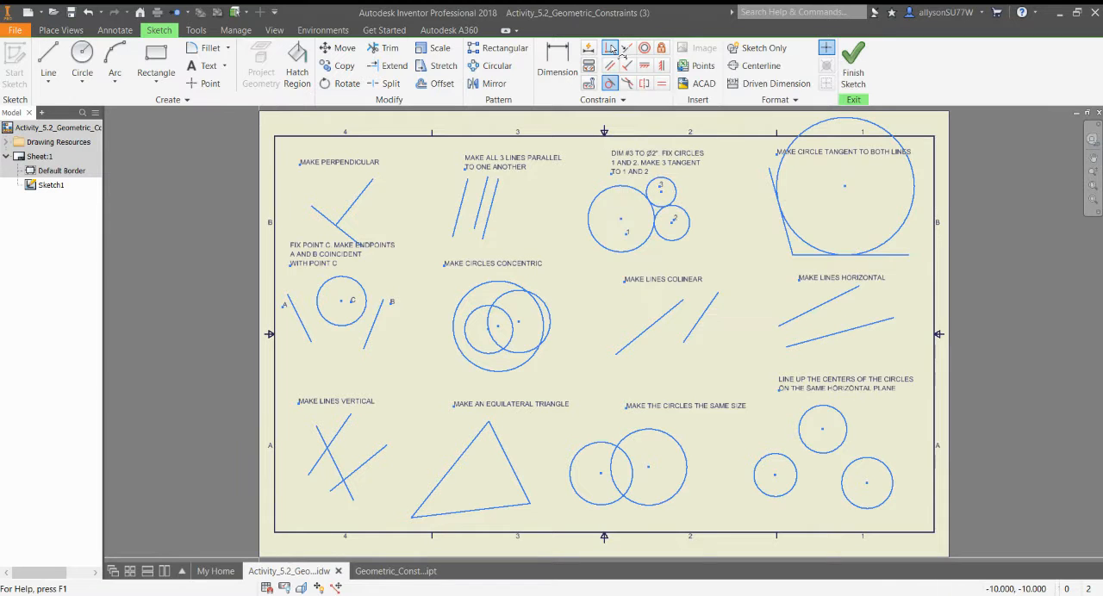
Apply Coincident constraints joining the lower endpoints of lines A and B to the point labelled C.
{"action": "left_click", "coordinate": [611, 49]}
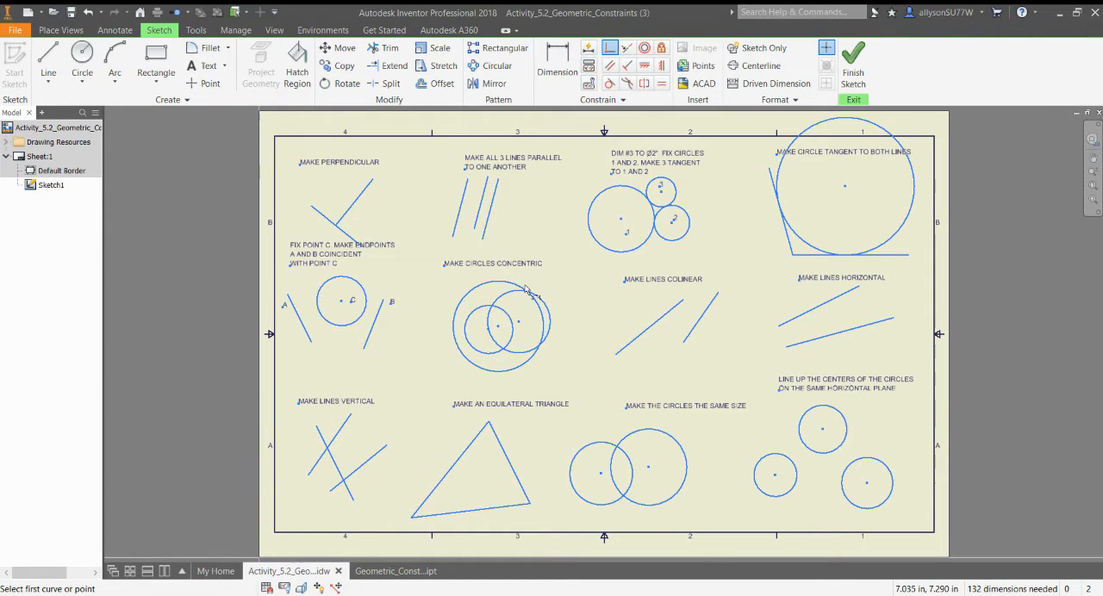
{"action": "left_click", "coordinate": [313, 345]}
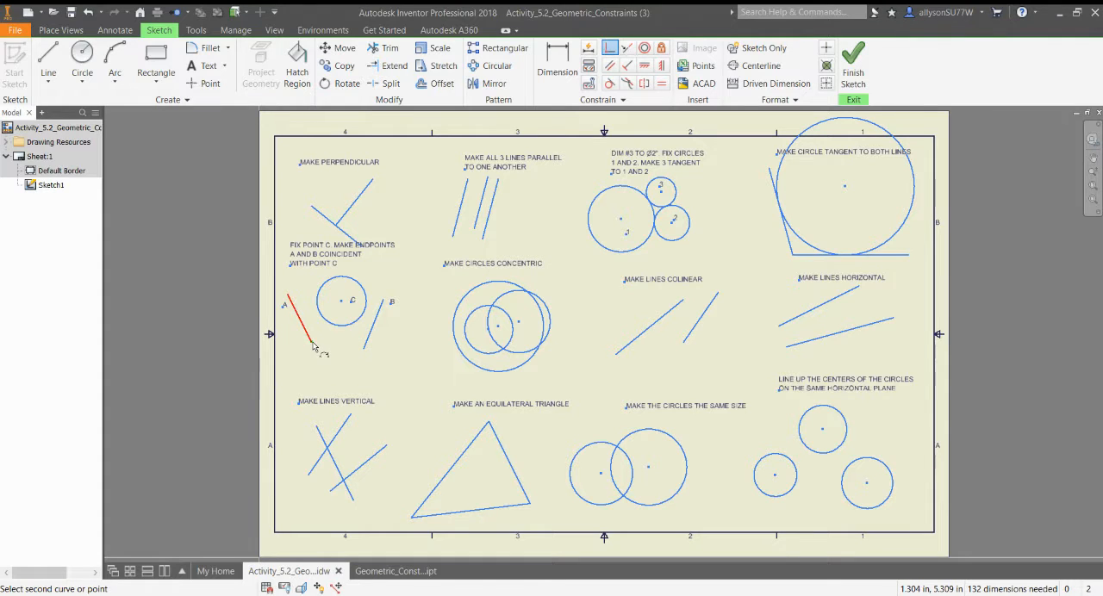
{"action": "left_click", "coordinate": [311, 344]}
{"action": "left_click", "coordinate": [293, 130]}
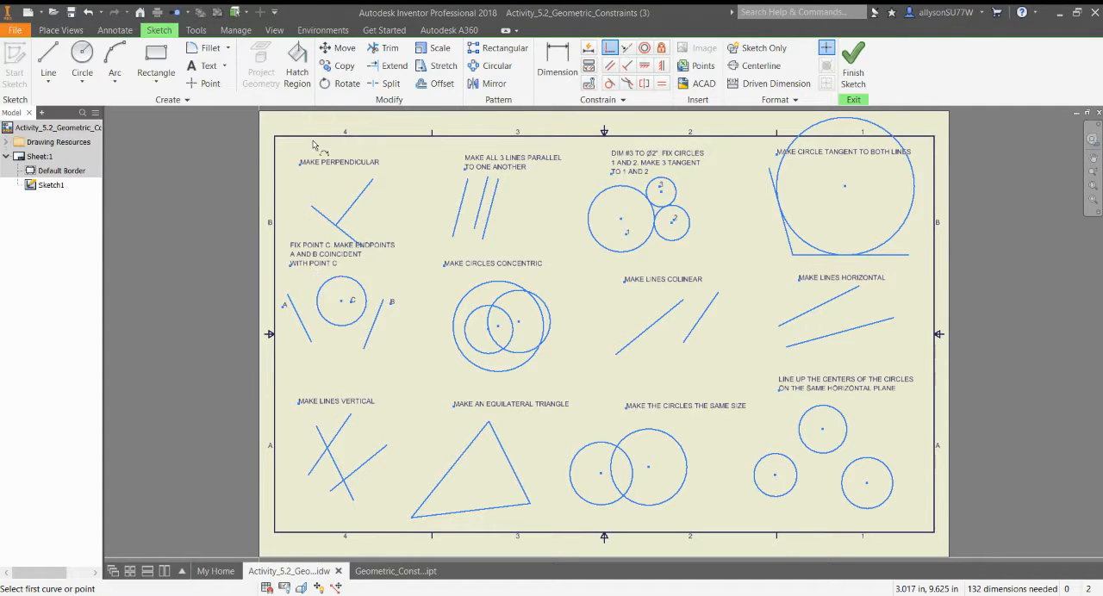
{"action": "left_click", "coordinate": [310, 342]}
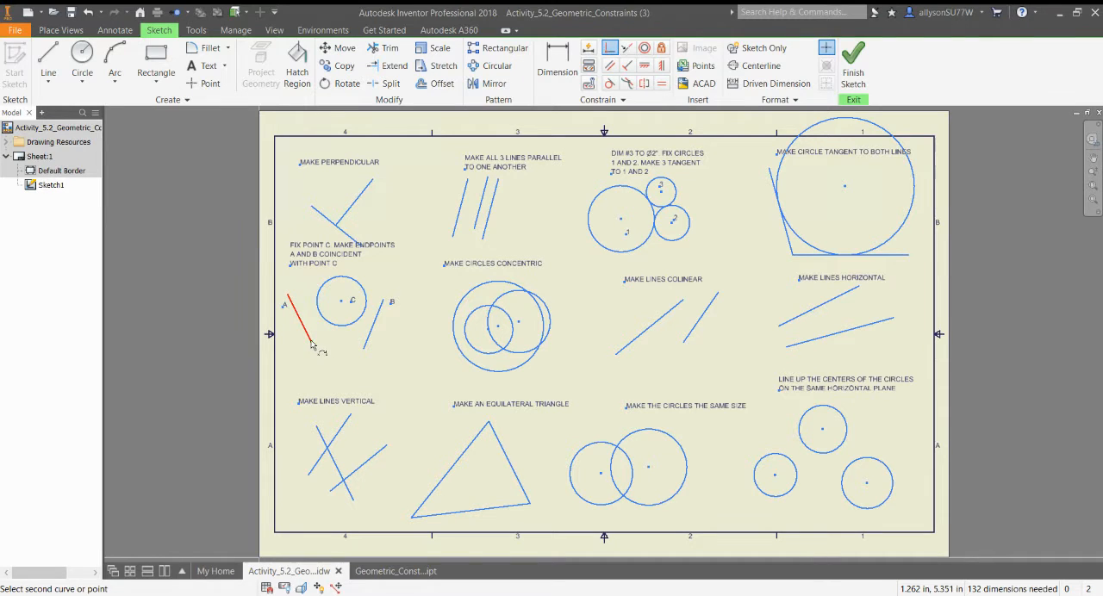
{"action": "left_click", "coordinate": [352, 303]}
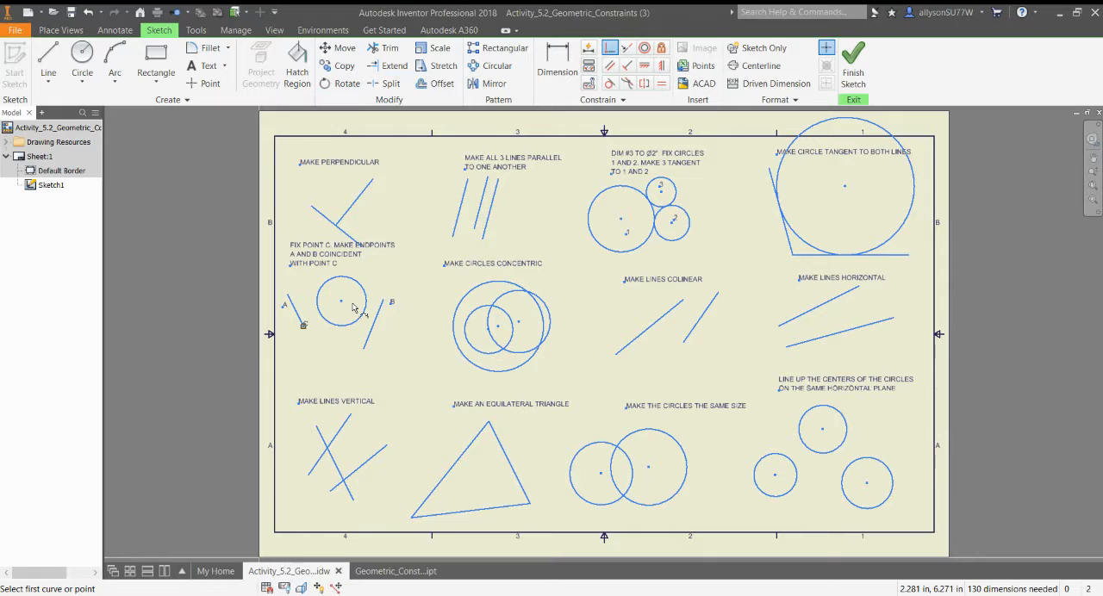
{"action": "left_click", "coordinate": [304, 325]}
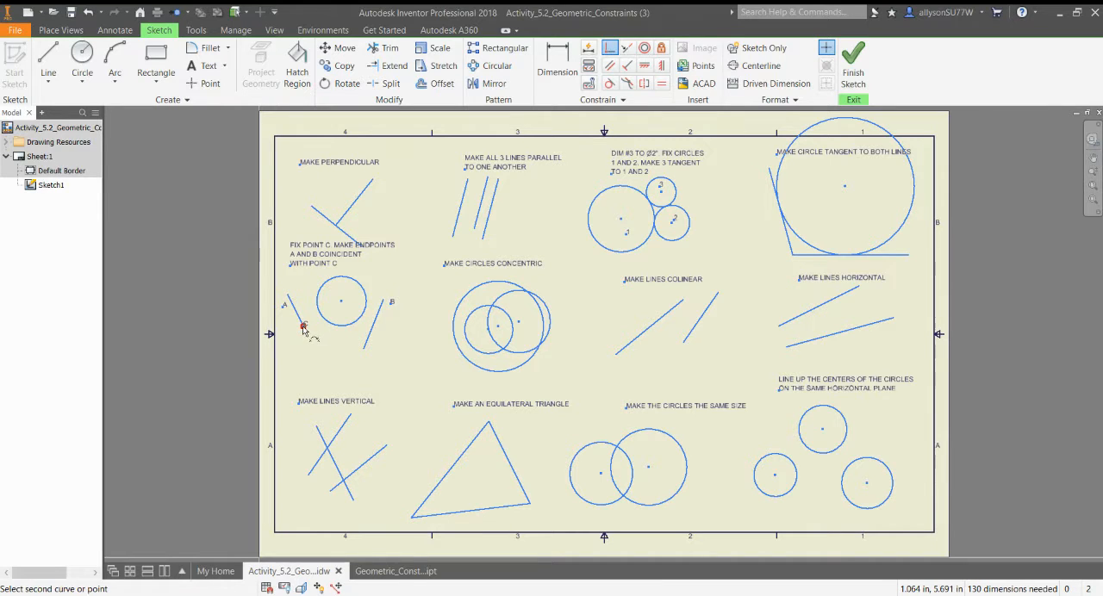
{"action": "left_click", "coordinate": [363, 351]}
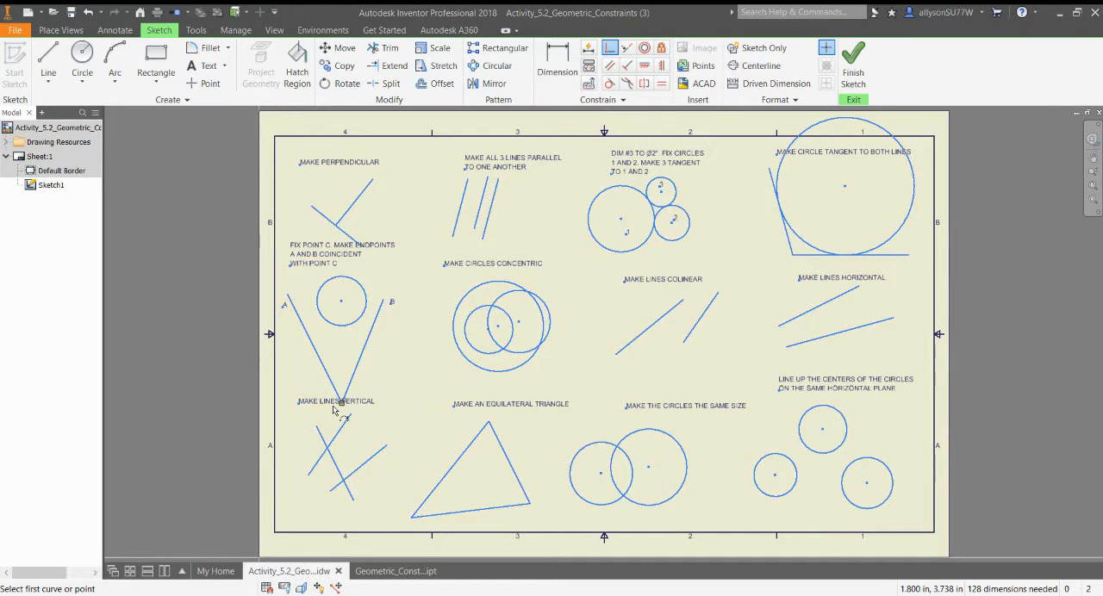
Make all three circles in the Make Circles Concentric exercise share one center with Concentric constraints.
{"action": "left_click", "coordinate": [645, 49]}
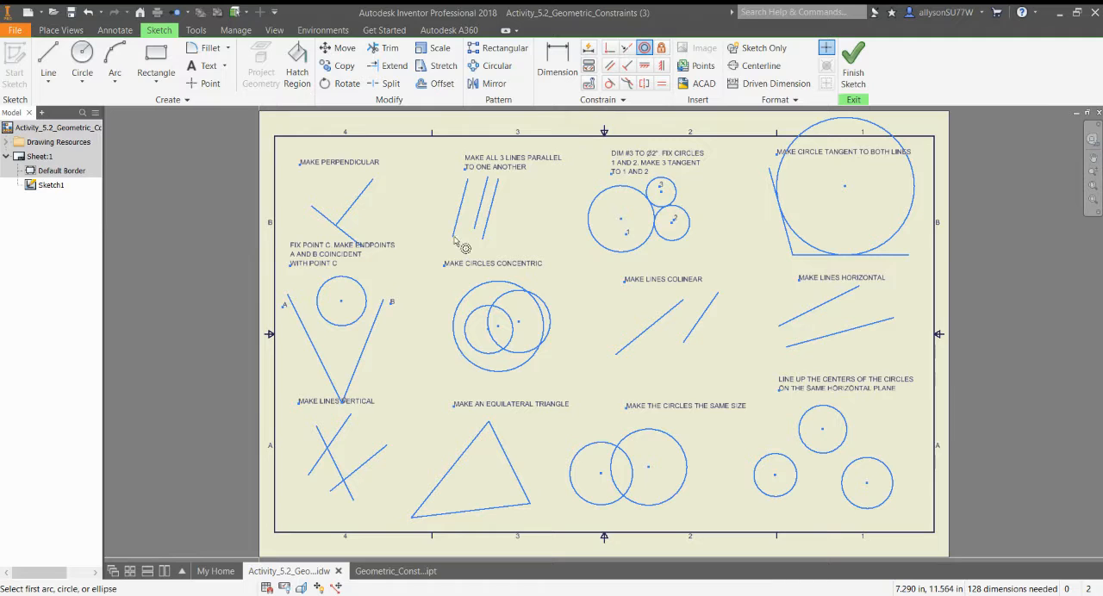
{"action": "left_click", "coordinate": [495, 284]}
{"action": "left_click", "coordinate": [503, 299]}
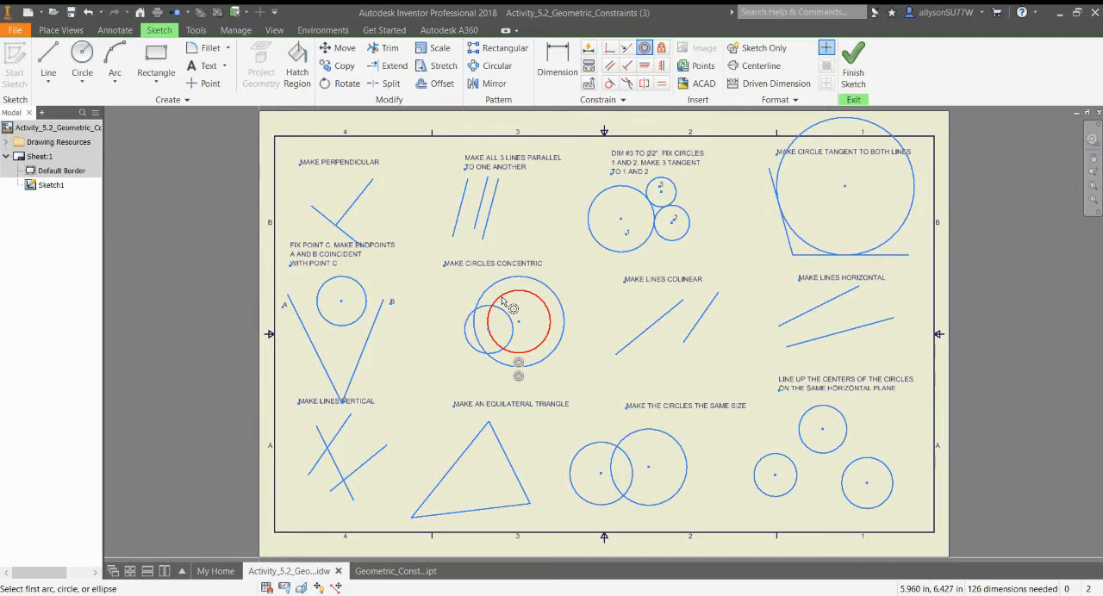
{"action": "left_click", "coordinate": [502, 299]}
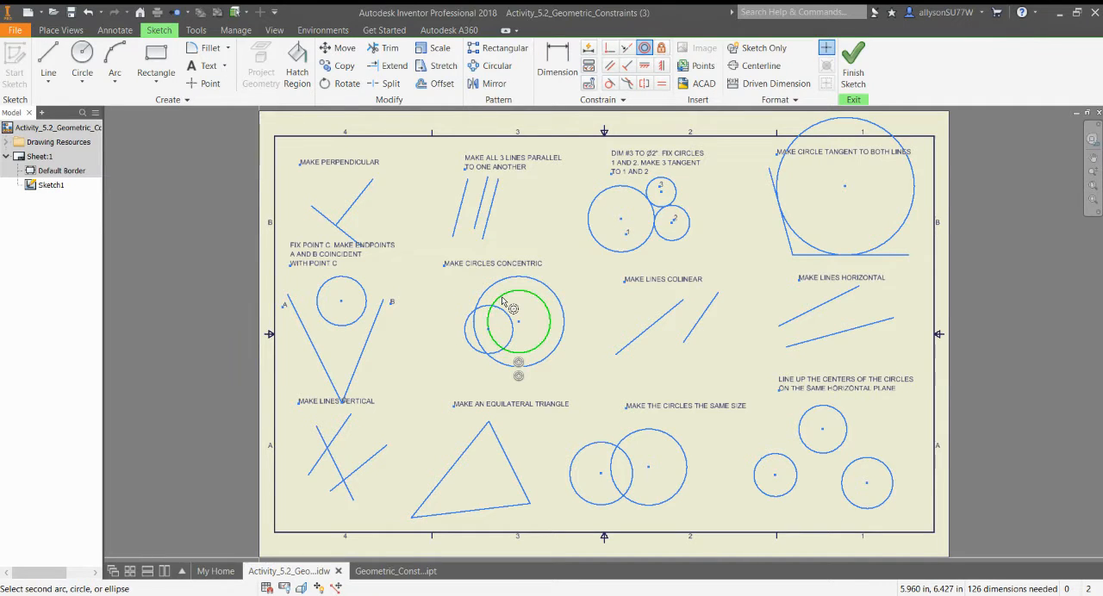
{"action": "left_click", "coordinate": [500, 310]}
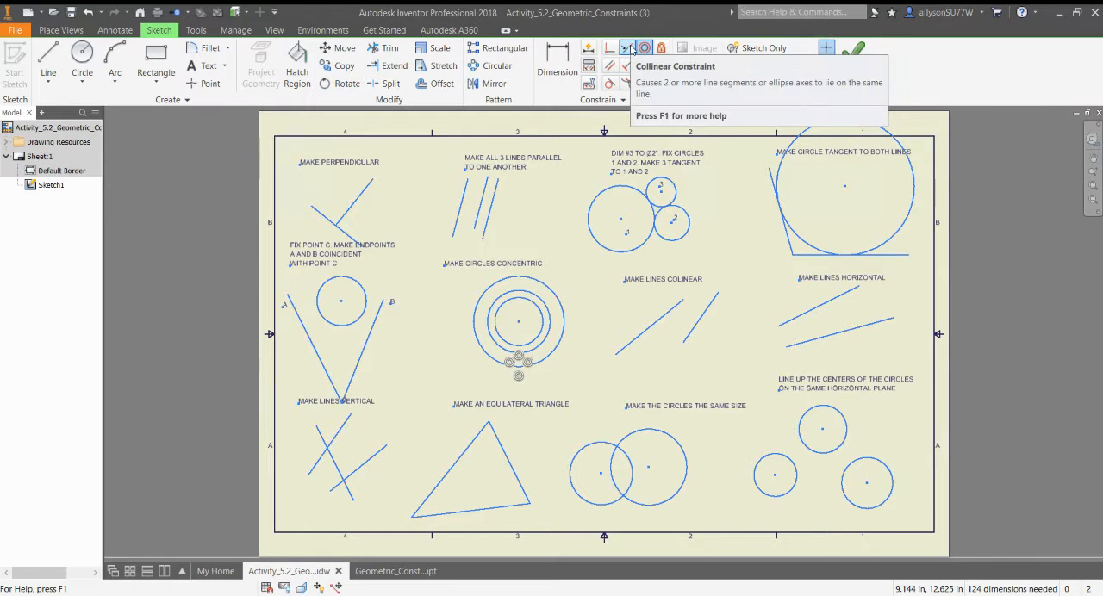
Apply a Collinear constraint to the two slanted lines in the Make Lines Colinear exercise.
{"action": "left_click", "coordinate": [628, 48]}
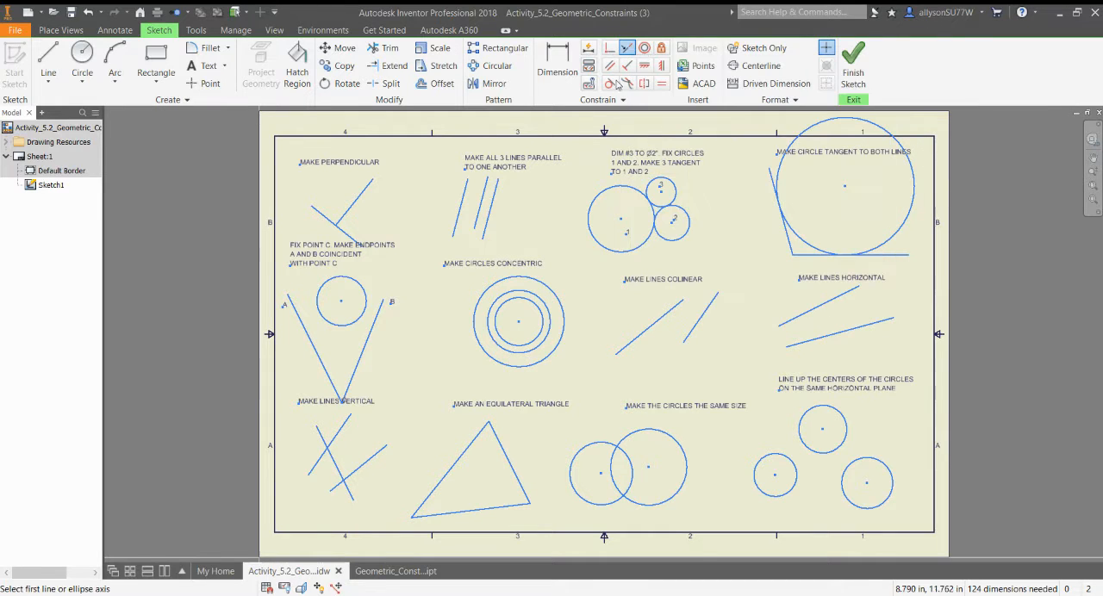
{"action": "left_click", "coordinate": [653, 324]}
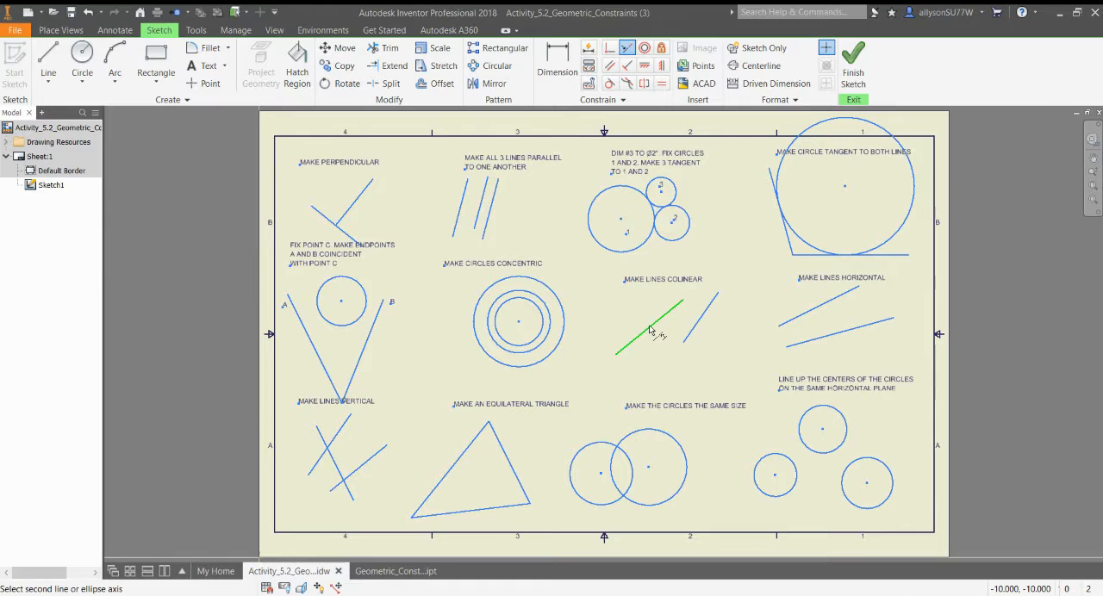
{"action": "left_click", "coordinate": [697, 327]}
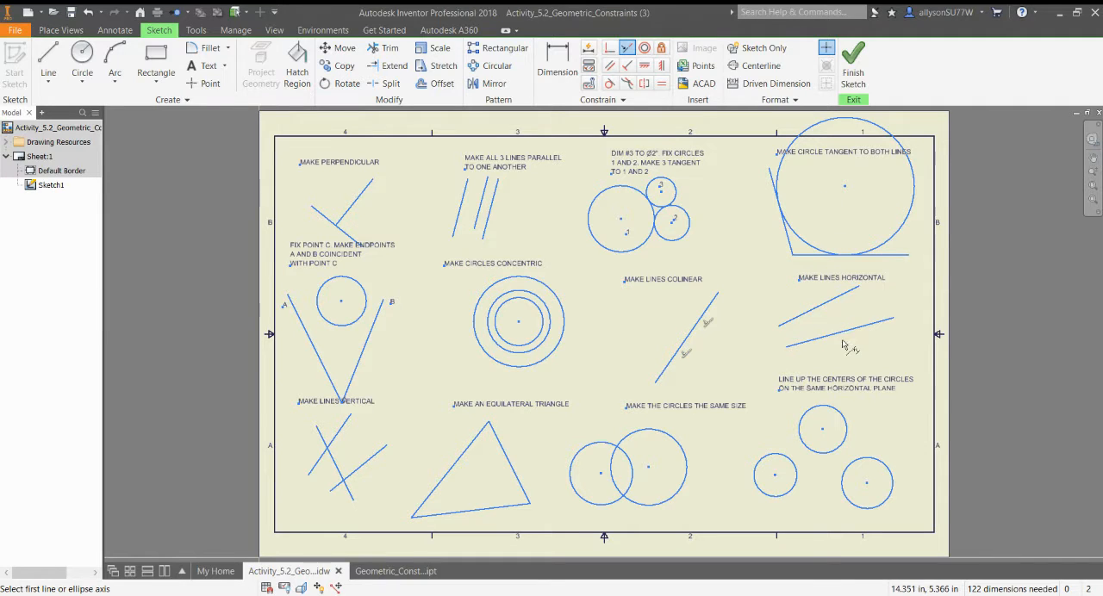
Apply Horizontal constraints to both slanted lines in the Make Lines Horizontal exercise.
{"action": "left_click", "coordinate": [646, 67]}
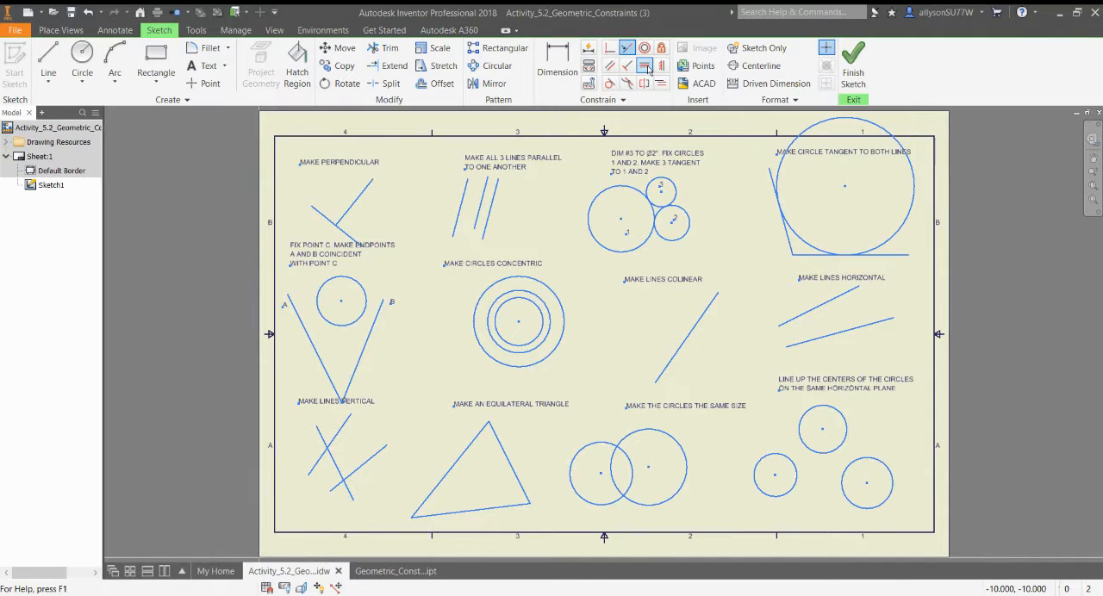
{"action": "left_click", "coordinate": [814, 308]}
{"action": "left_click", "coordinate": [827, 338]}
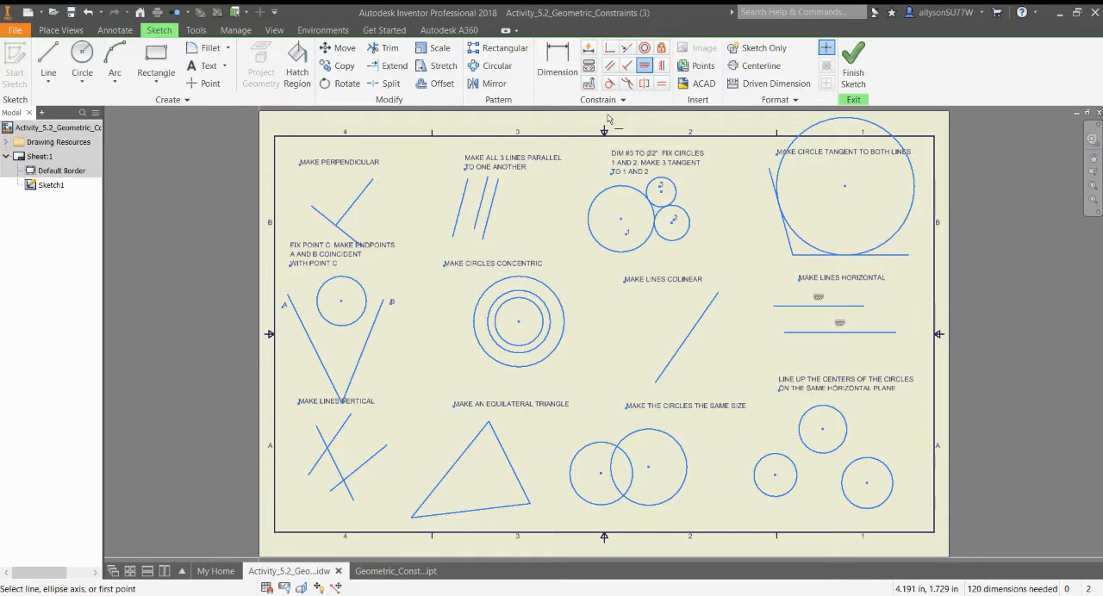
Apply Vertical constraints to the three crossing lines in the Make Lines Vertical exercise and to the triangle's right side.
{"action": "left_click", "coordinate": [662, 65]}
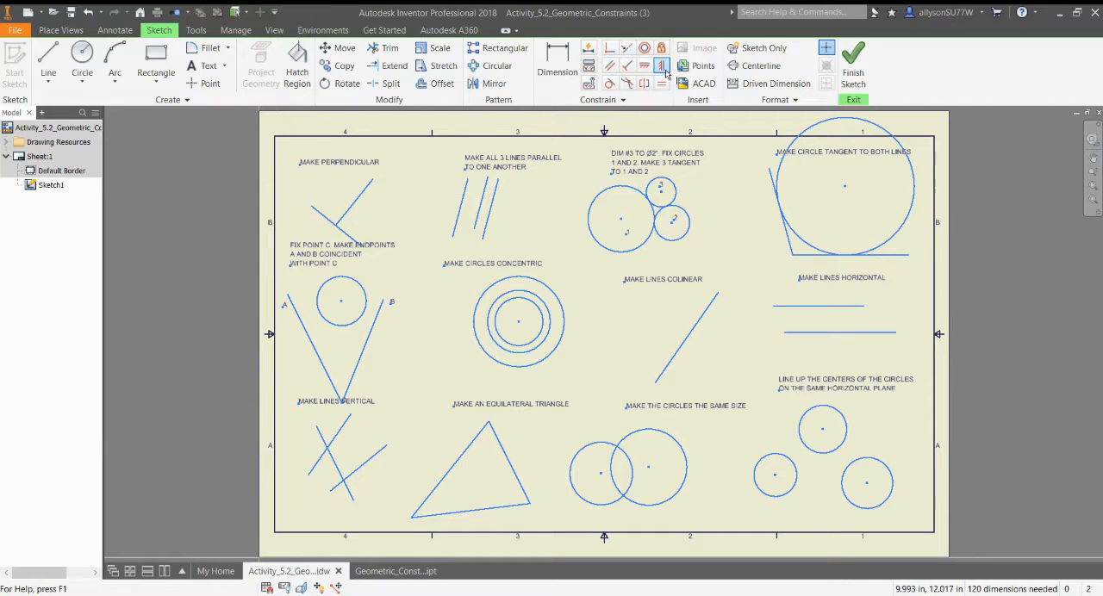
{"action": "left_click", "coordinate": [311, 474]}
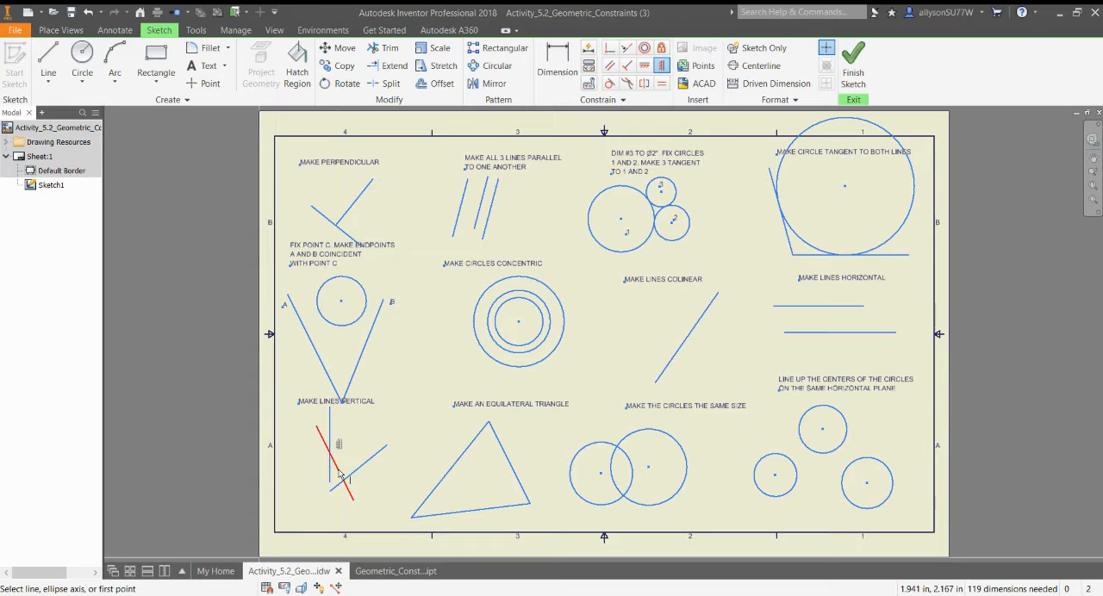
{"action": "left_click", "coordinate": [338, 472]}
{"action": "left_click", "coordinate": [355, 471]}
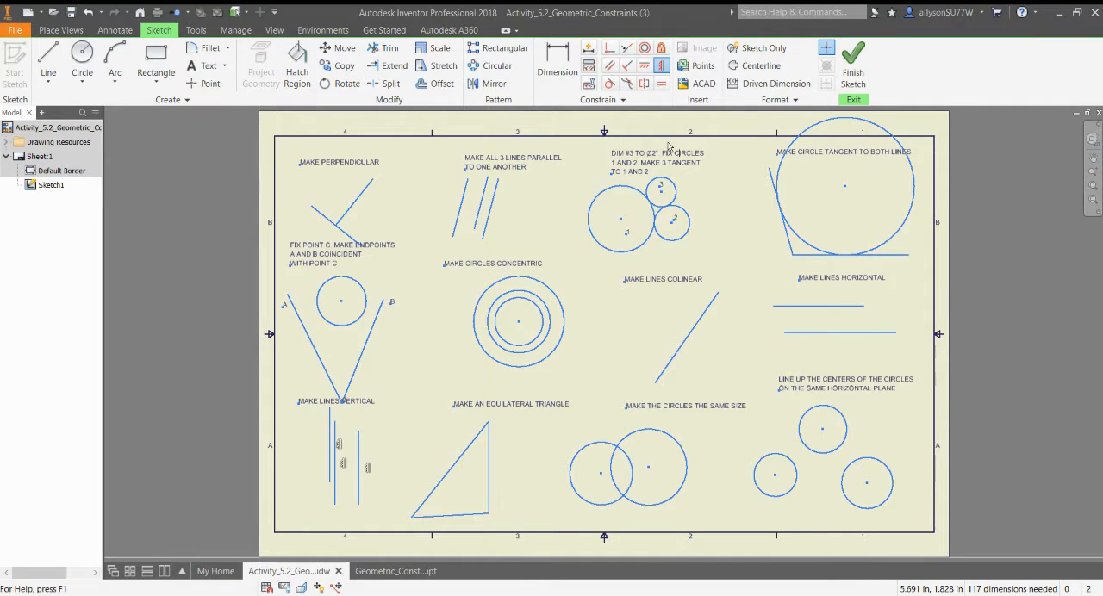
Apply Equal constraints to the triangle's three sides and to the two overlapping circles in the Make the Circles the Same Size exercise.
{"action": "left_click", "coordinate": [662, 83]}
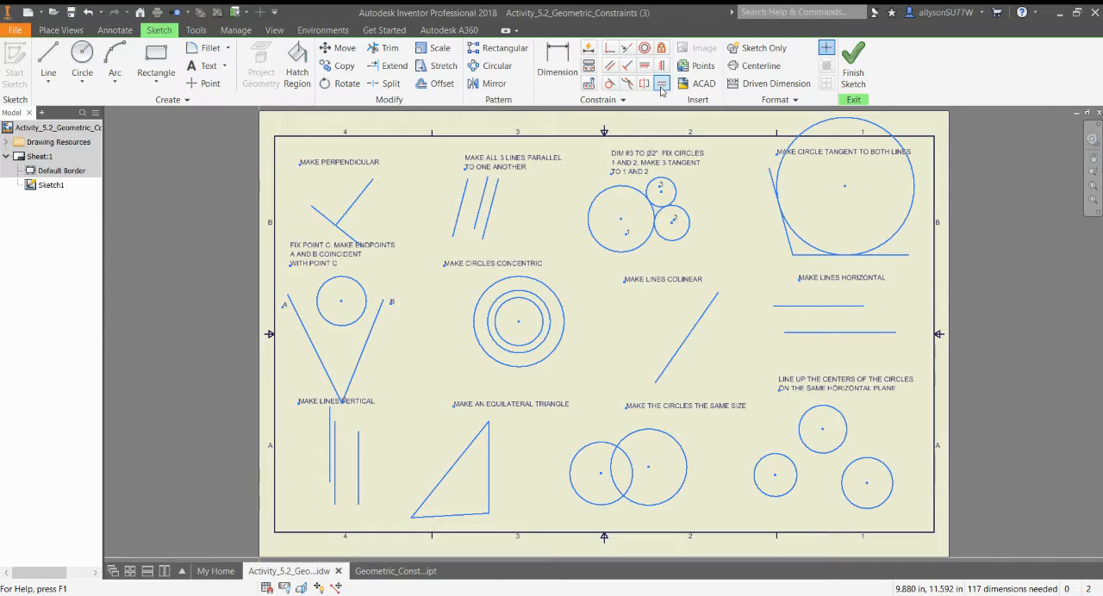
{"action": "left_click", "coordinate": [469, 518]}
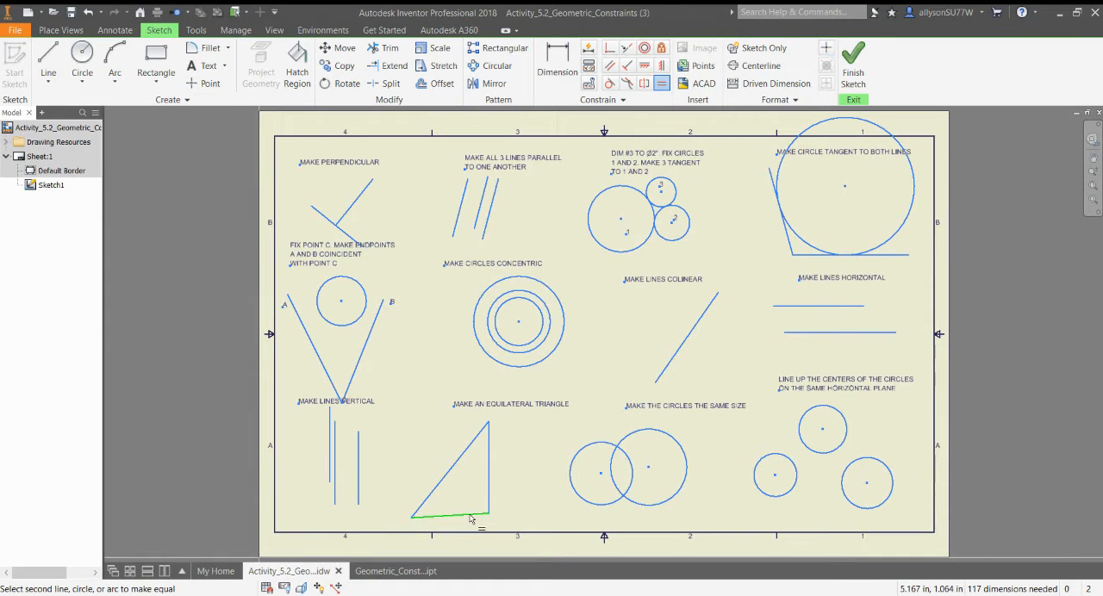
{"action": "left_click", "coordinate": [489, 492]}
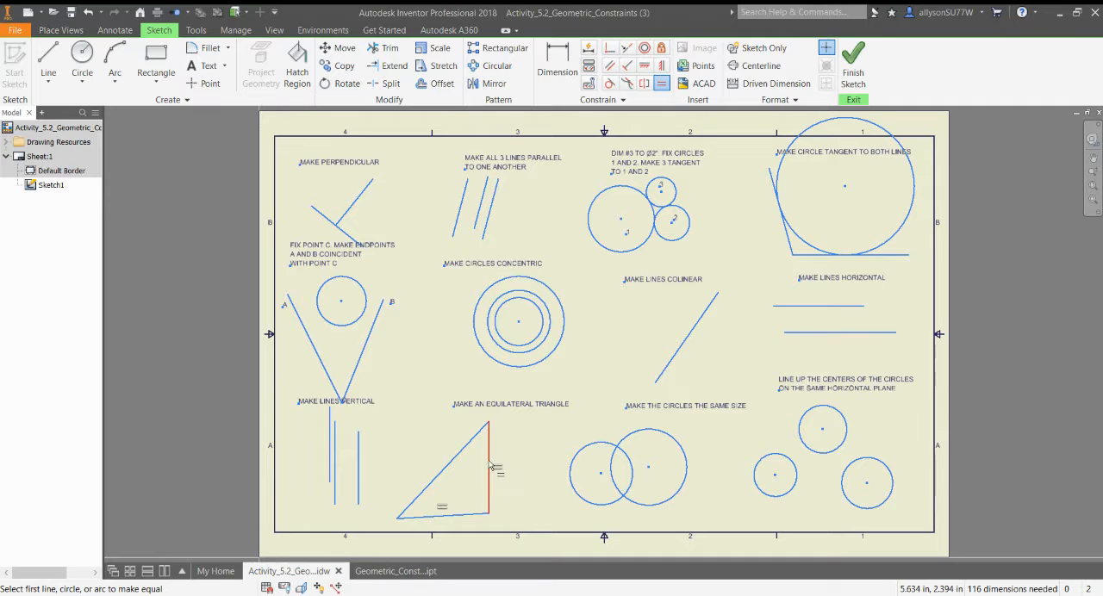
{"action": "left_click", "coordinate": [489, 466]}
{"action": "left_click", "coordinate": [461, 452]}
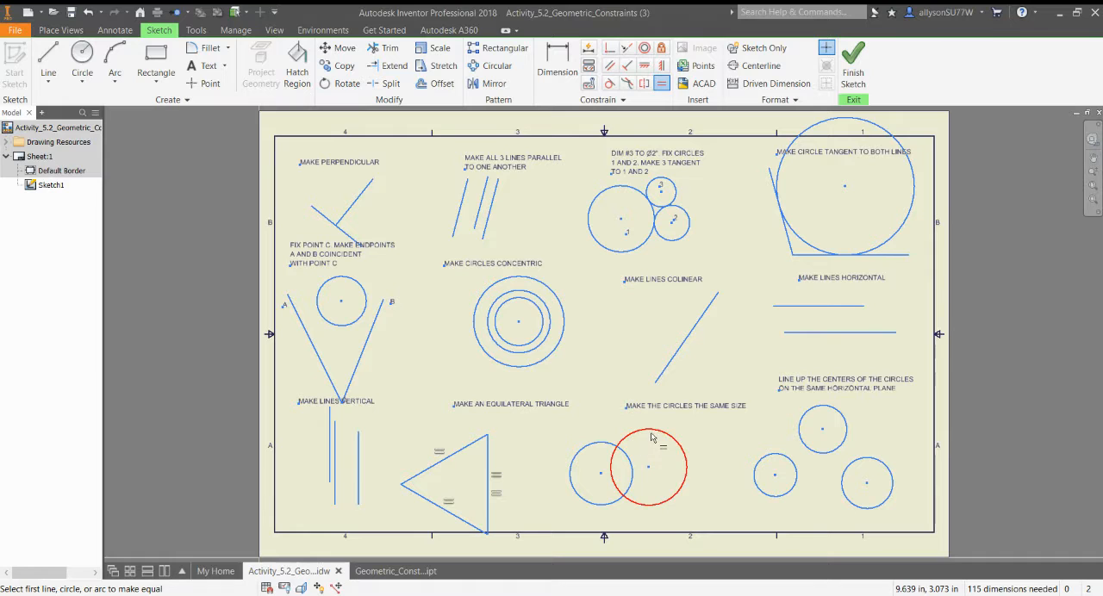
{"action": "left_click", "coordinate": [611, 449]}
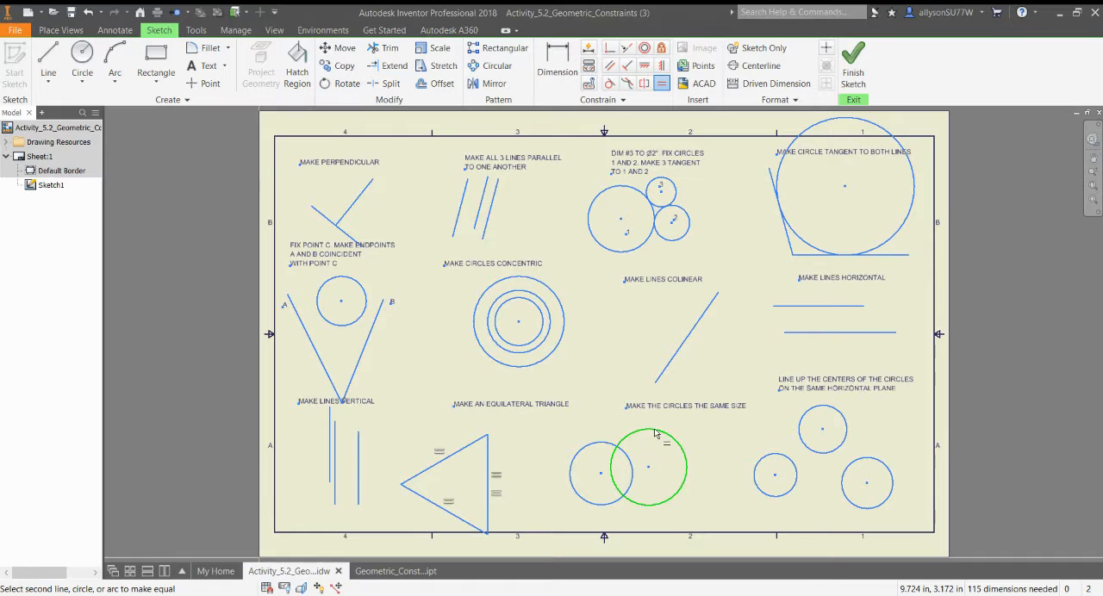
{"action": "left_click", "coordinate": [604, 444]}
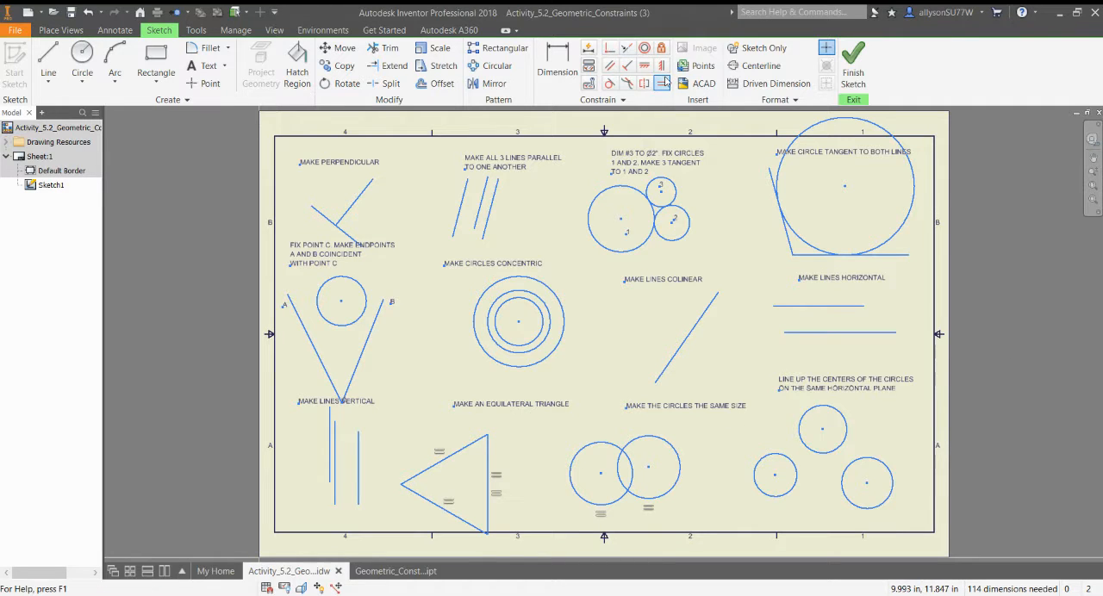
Align the centers of the three separate circles on one horizontal level with Horizontal constraints between their center points.
{"action": "left_click", "coordinate": [644, 67]}
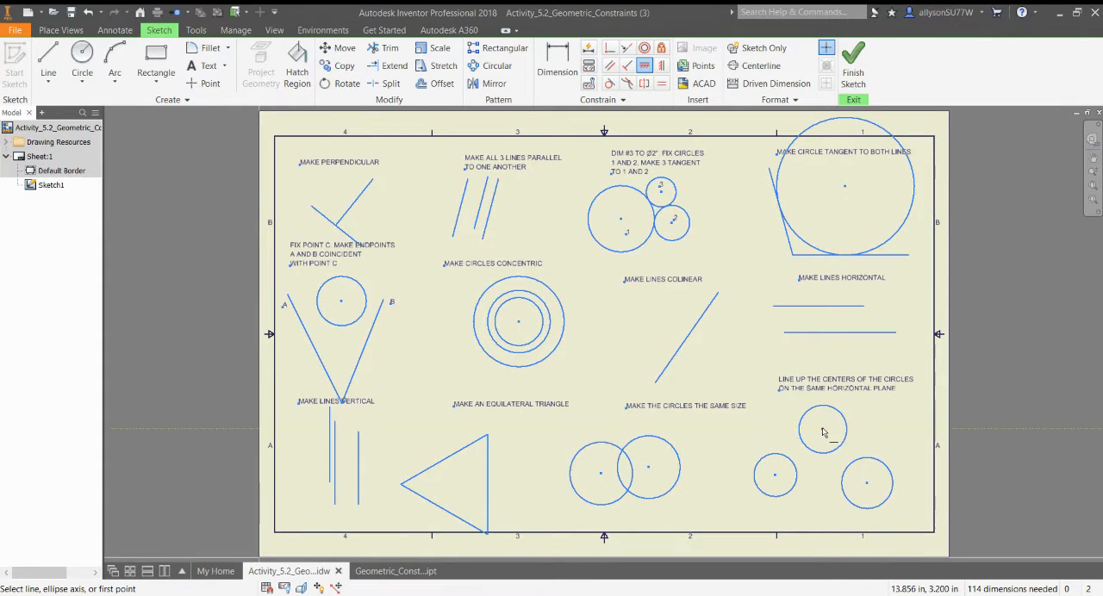
{"action": "left_click", "coordinate": [822, 429]}
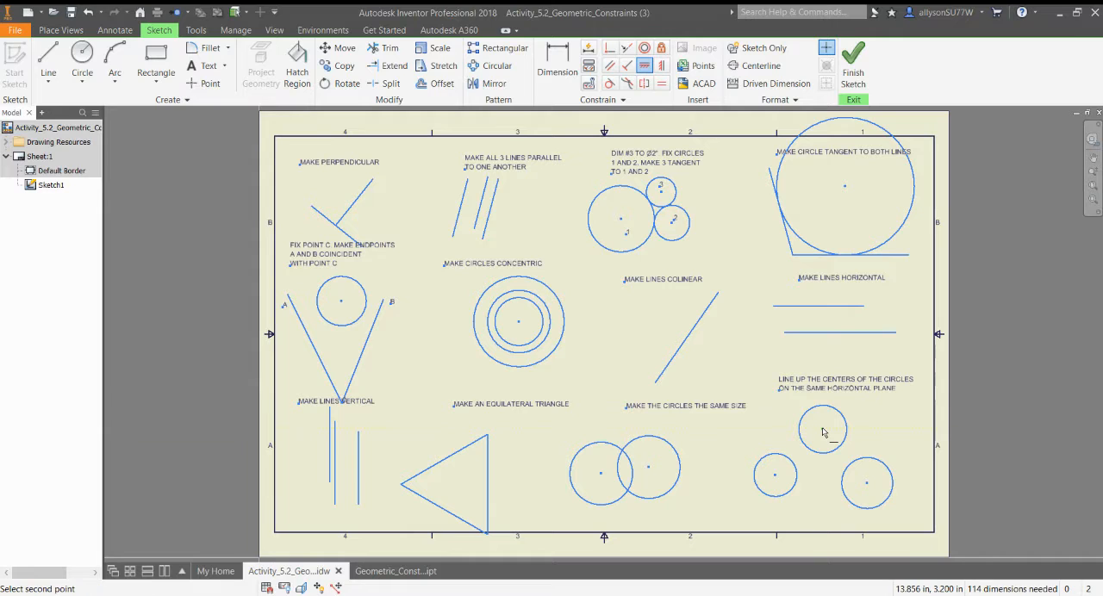
{"action": "left_click", "coordinate": [867, 484]}
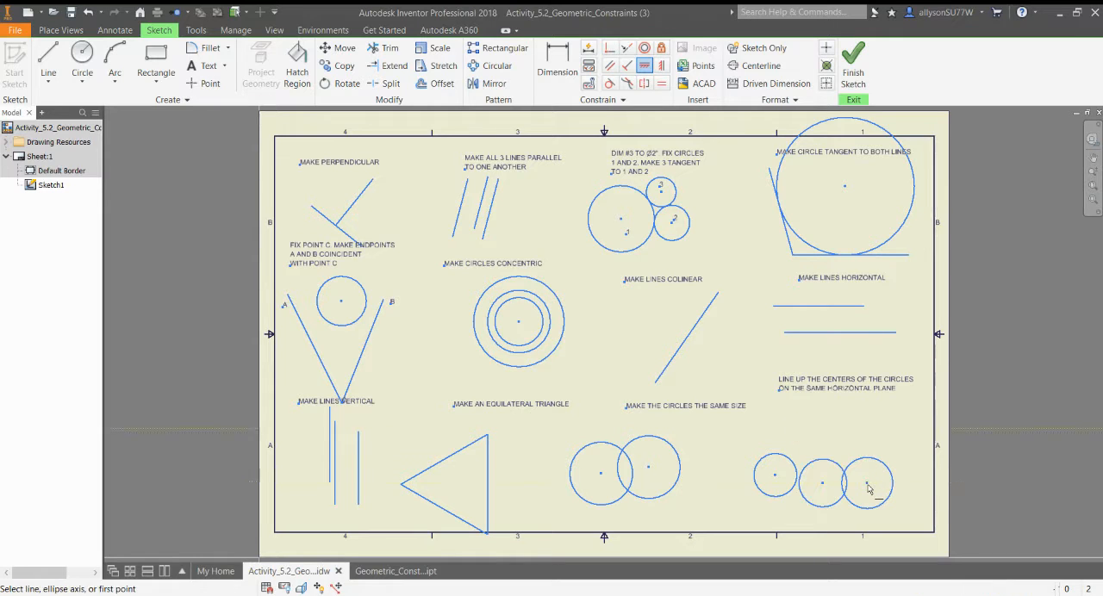
{"action": "left_click", "coordinate": [774, 477]}
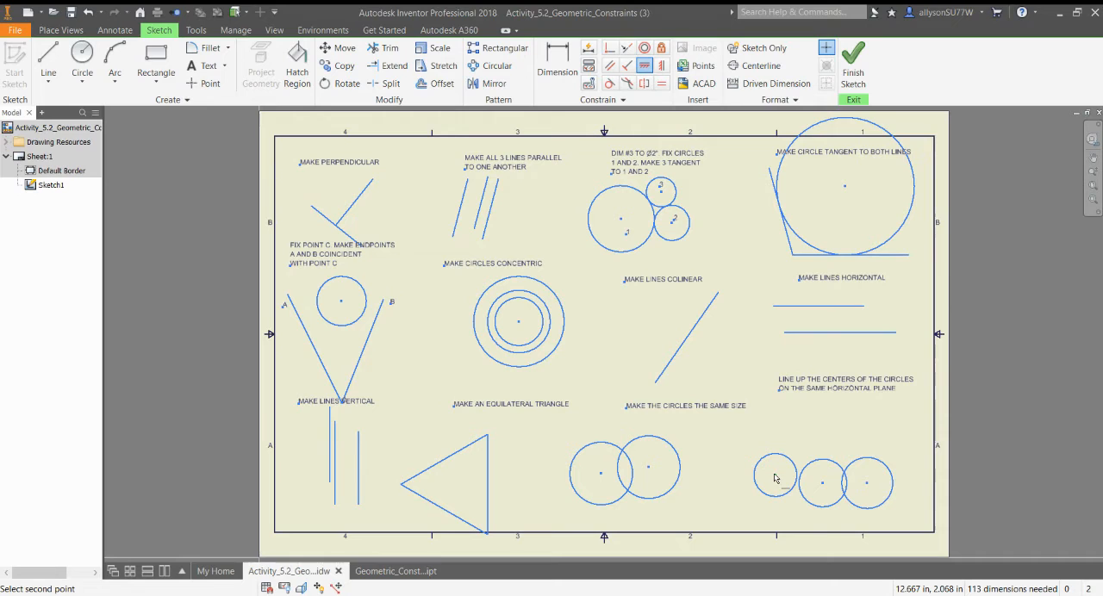
{"action": "left_click", "coordinate": [822, 482]}
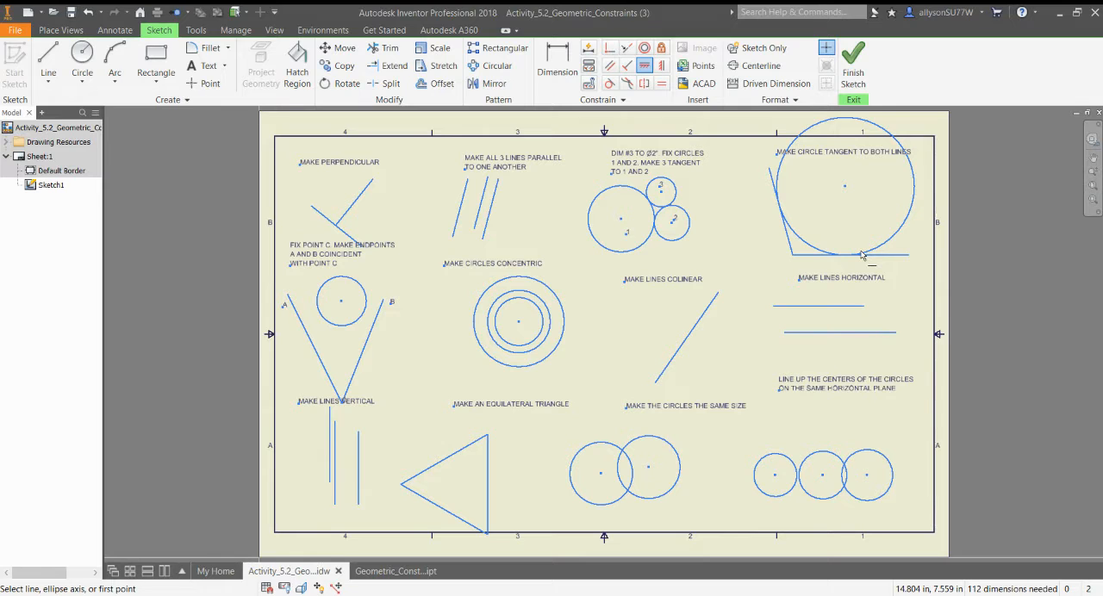
Switch to the Geometric_Constraints_Bad_Sketch_Demo part file.
{"action": "left_click", "coordinate": [372, 572]}
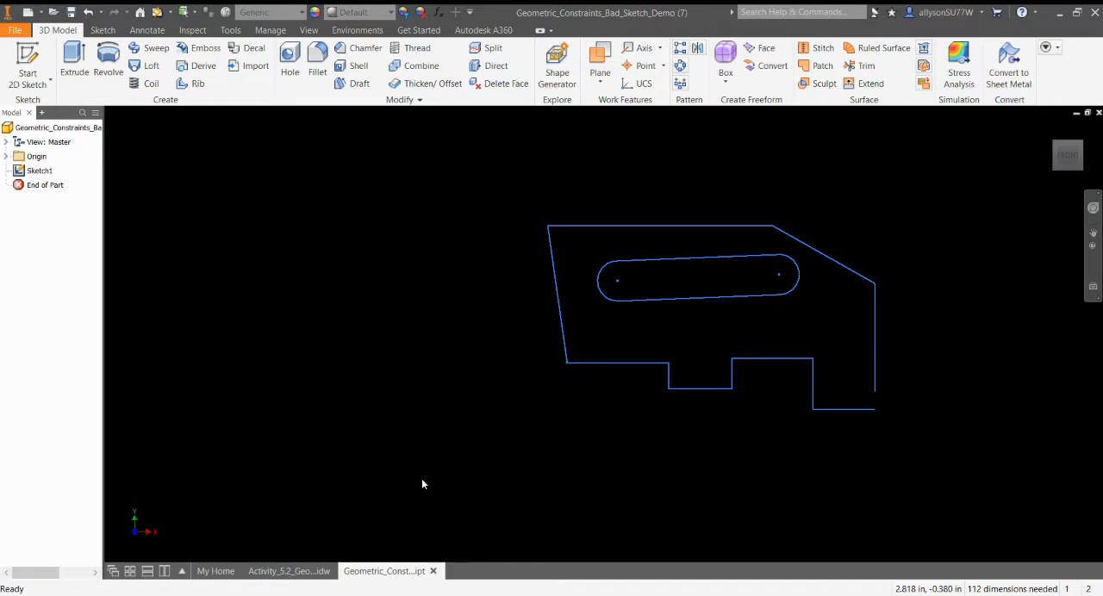
{"action": "middle_click_drag", "start_coordinate": [552, 191], "coordinate": [387, 196]}
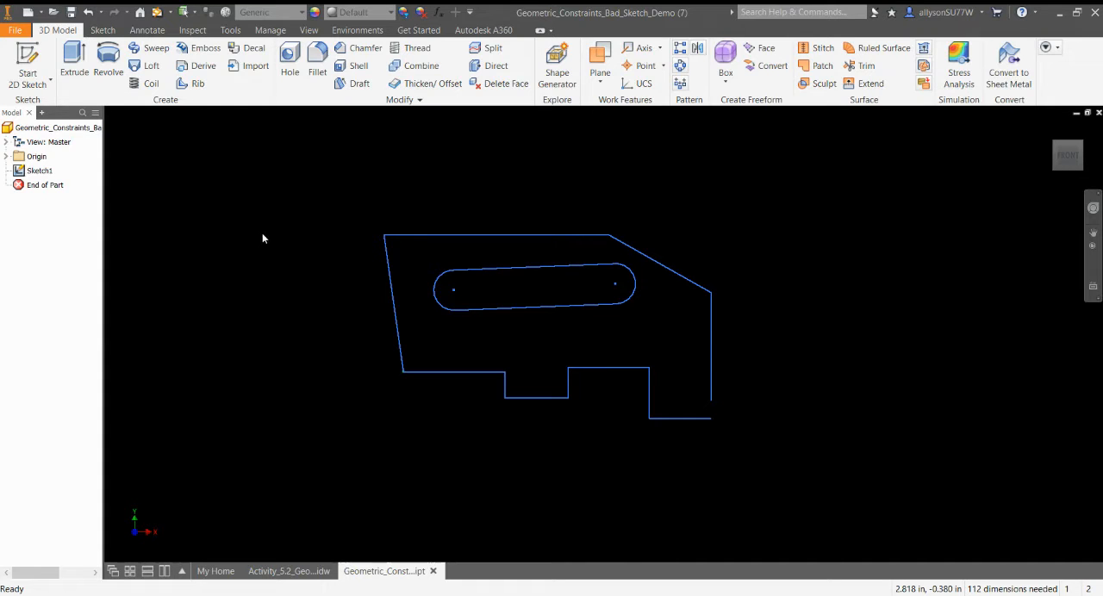
{"action": "right_click", "coordinate": [43, 169]}
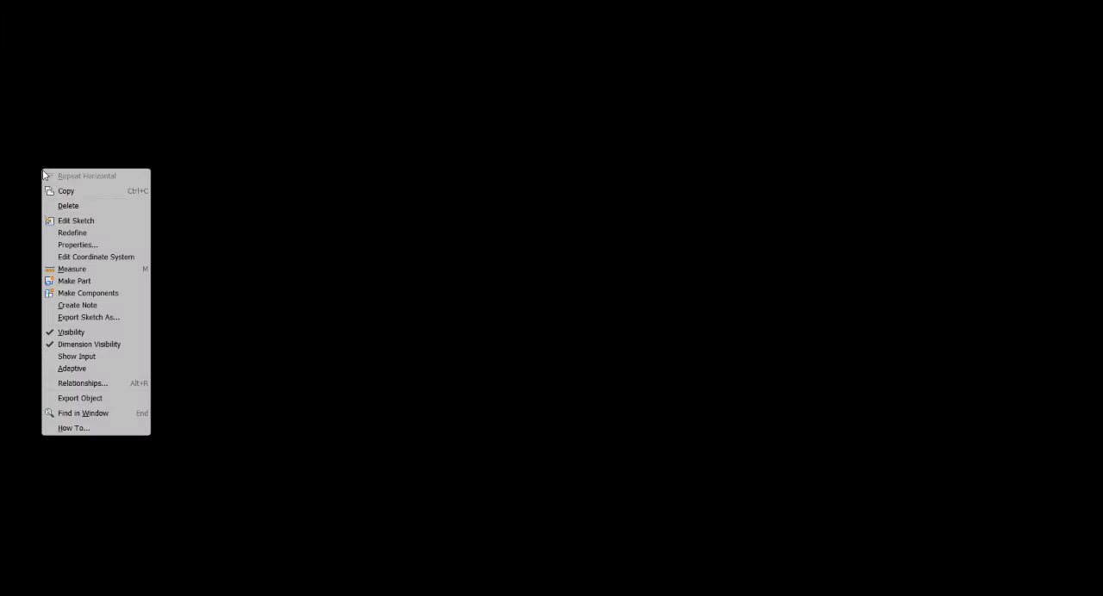
{"action": "left_click", "coordinate": [76, 220]}
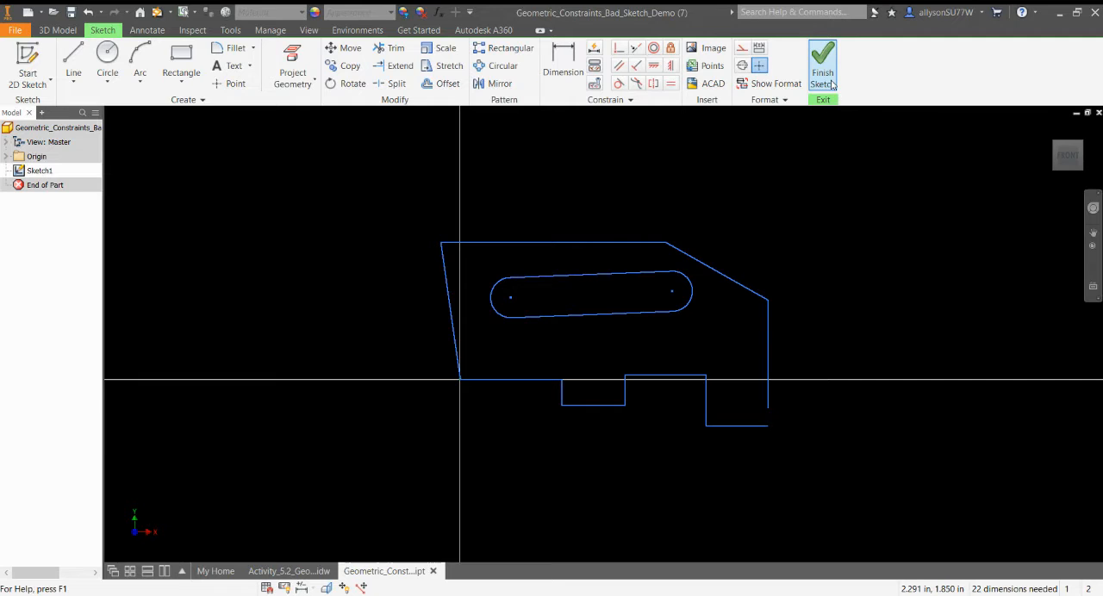
{"action": "left_click", "coordinate": [90, 12]}
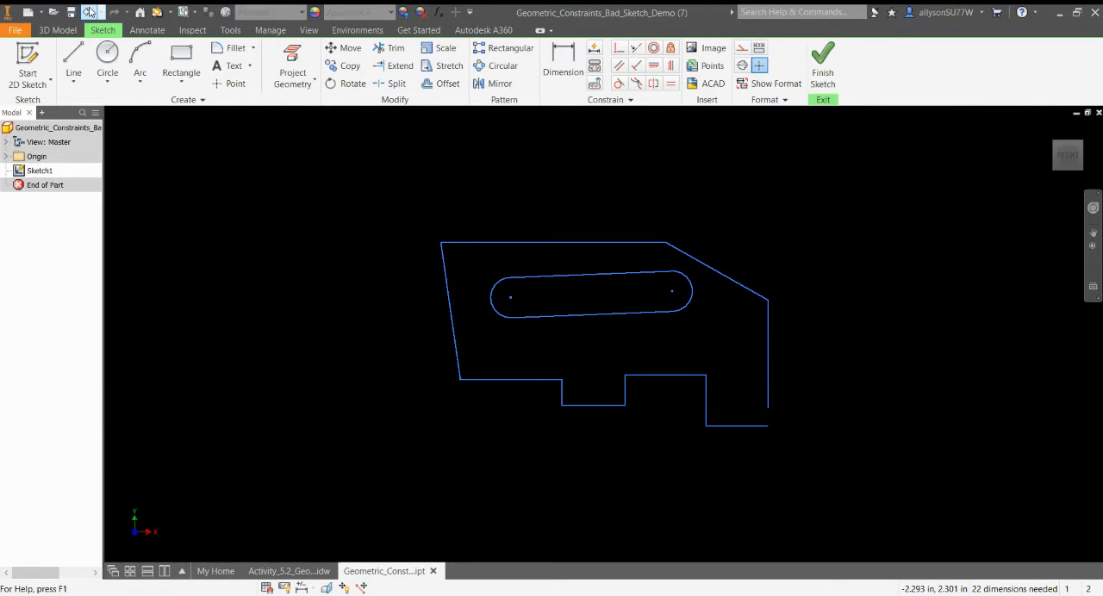
Open Sketch1 for editing and apply a Vertical constraint to the profile's slanted left edge.
{"action": "double_click", "coordinate": [38, 170]}
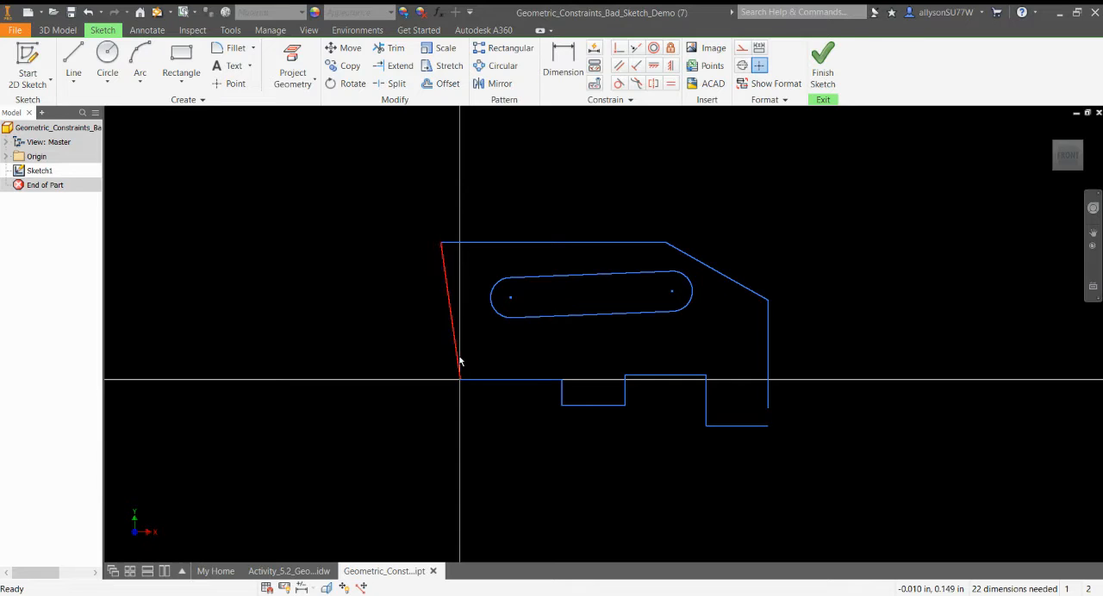
{"action": "left_click", "coordinate": [670, 66]}
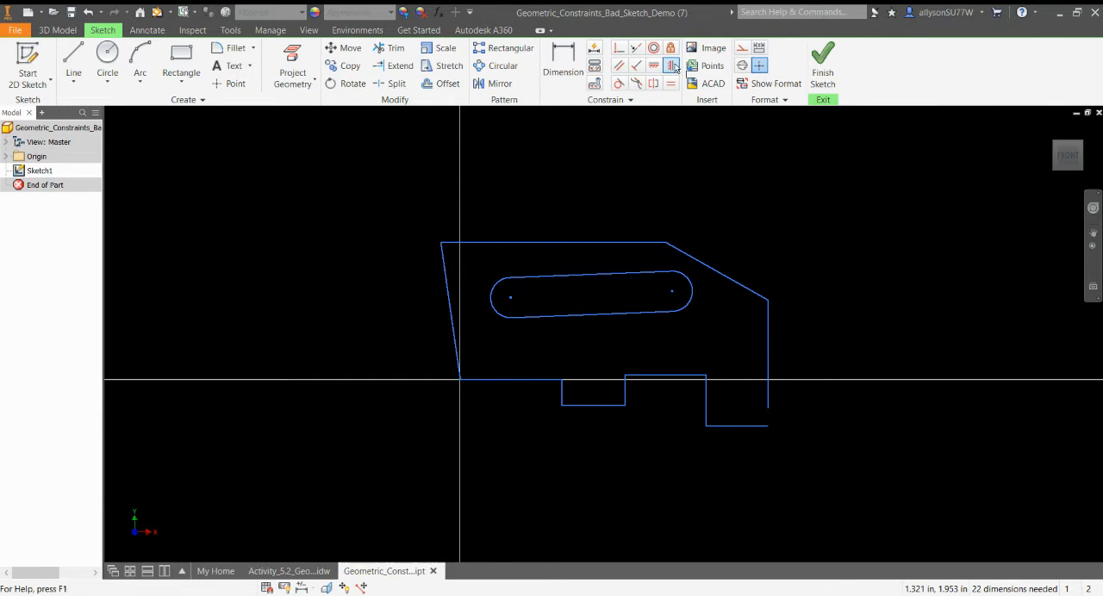
{"action": "left_click", "coordinate": [445, 285]}
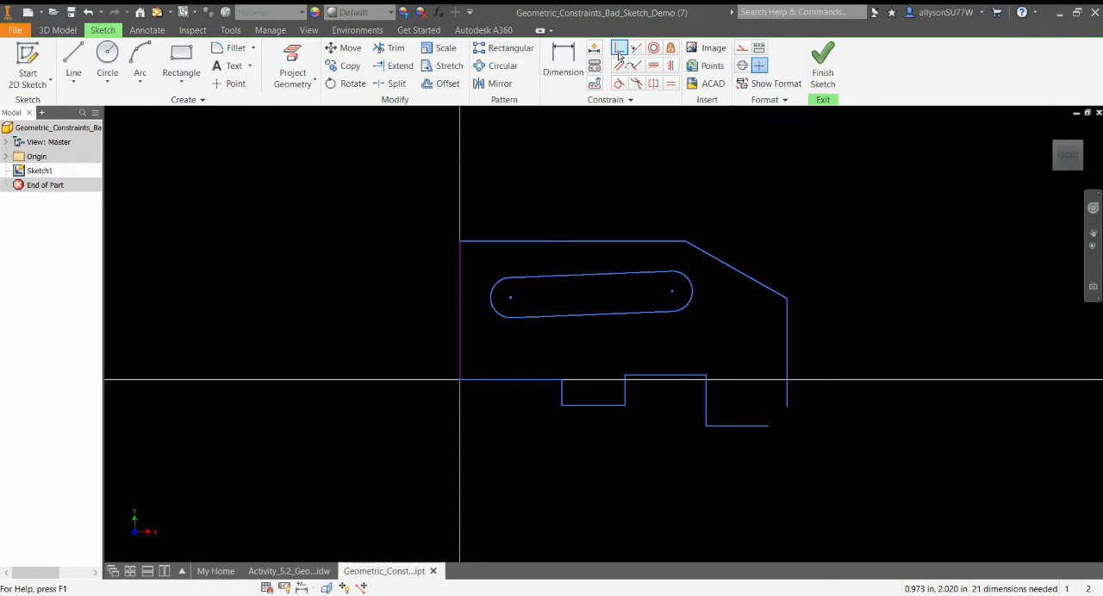
Close the gap at the profile's lower-right corner with a Coincident constraint between the two open line endpoints.
{"action": "left_click", "coordinate": [619, 52]}
{"action": "left_click", "coordinate": [787, 408]}
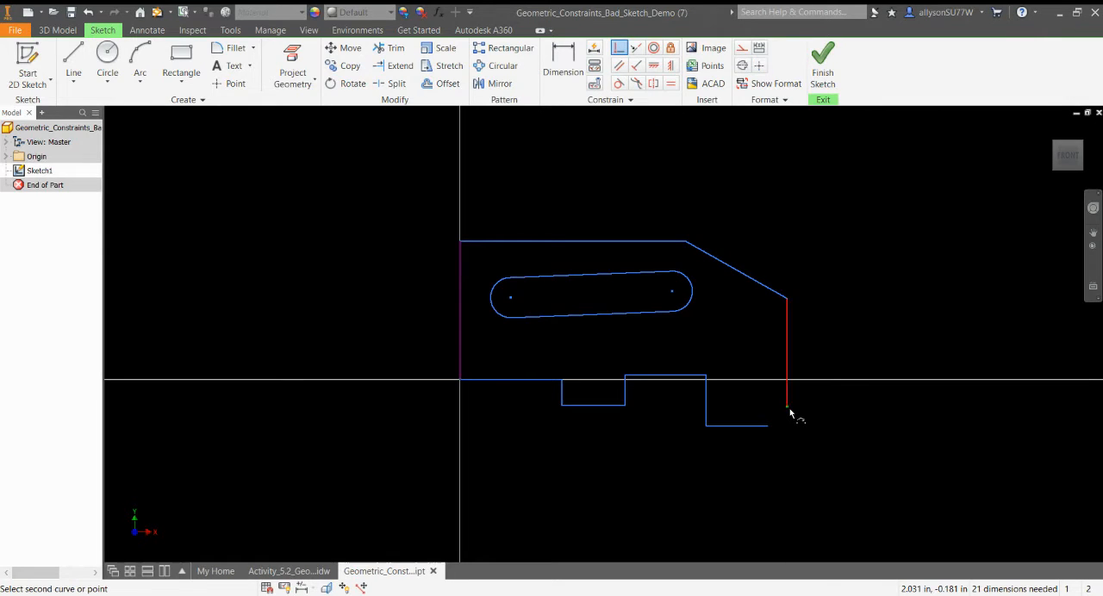
{"action": "left_click", "coordinate": [768, 426]}
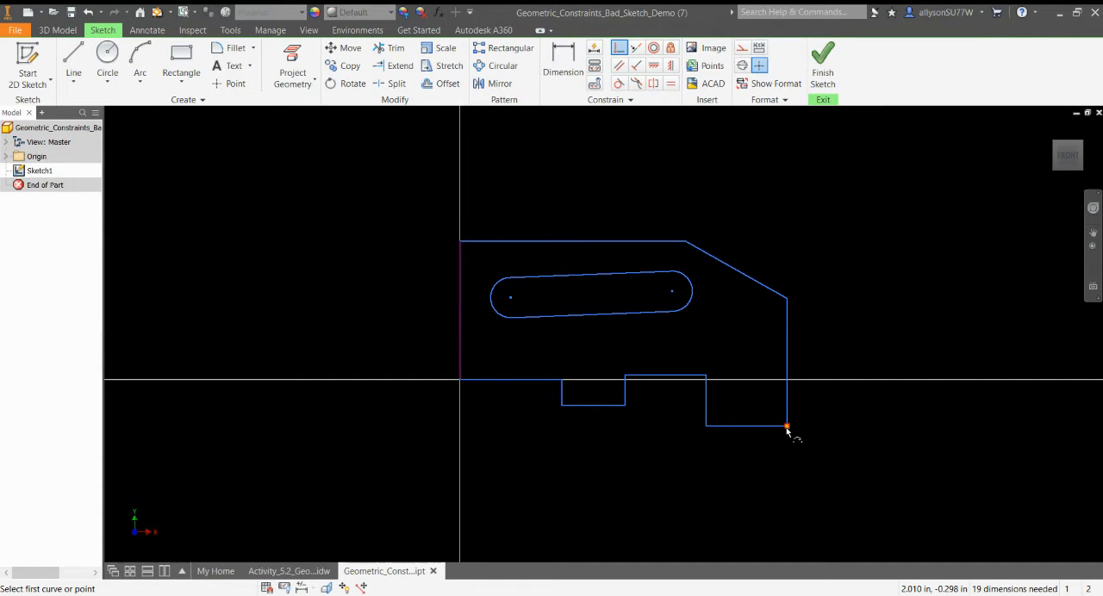
{"action": "mouse_move", "coordinate": [787, 428]}
Apply a Collinear constraint to the bottom edges of the profile's two lower tabs.
{"action": "left_click", "coordinate": [636, 47]}
{"action": "left_click", "coordinate": [613, 405]}
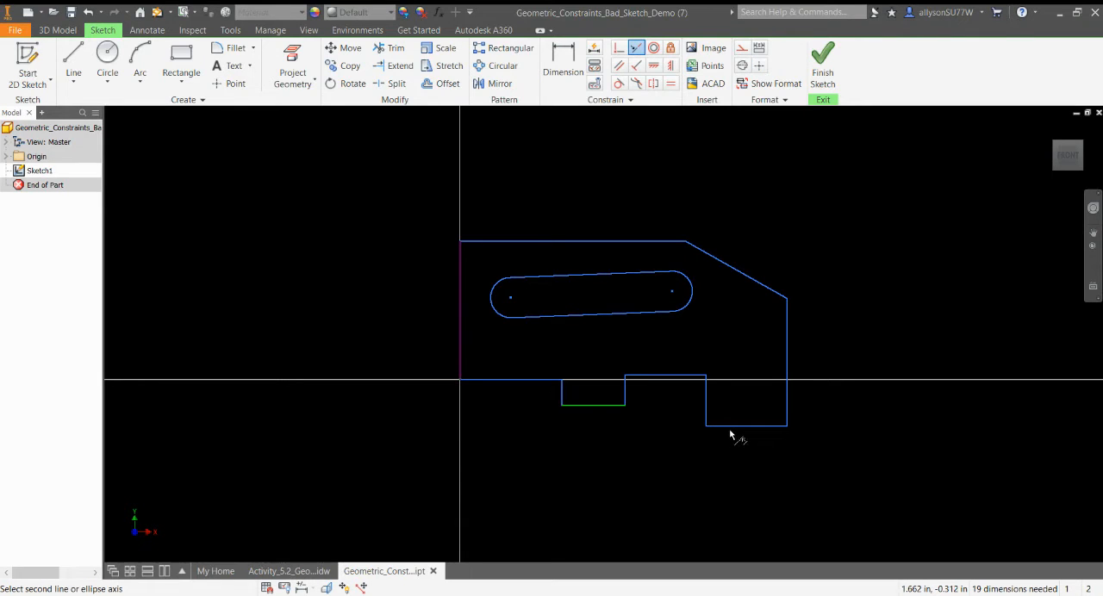
{"action": "left_click", "coordinate": [735, 427]}
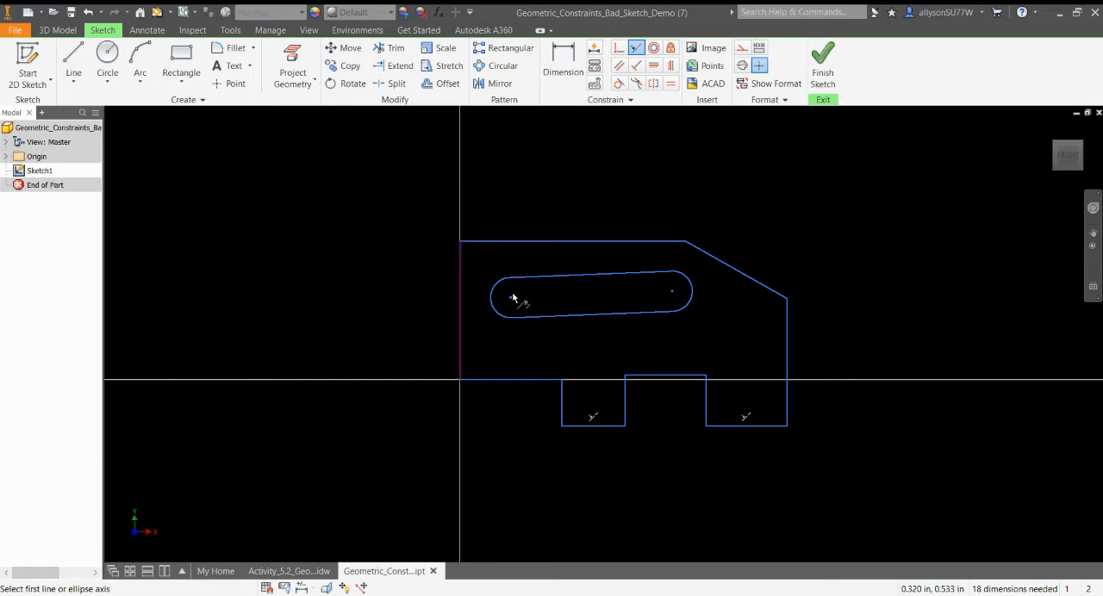
Align the slot's two arc centers with a Horizontal constraint and make the slot's upper line tangent to its left arc.
{"action": "left_click", "coordinate": [653, 67]}
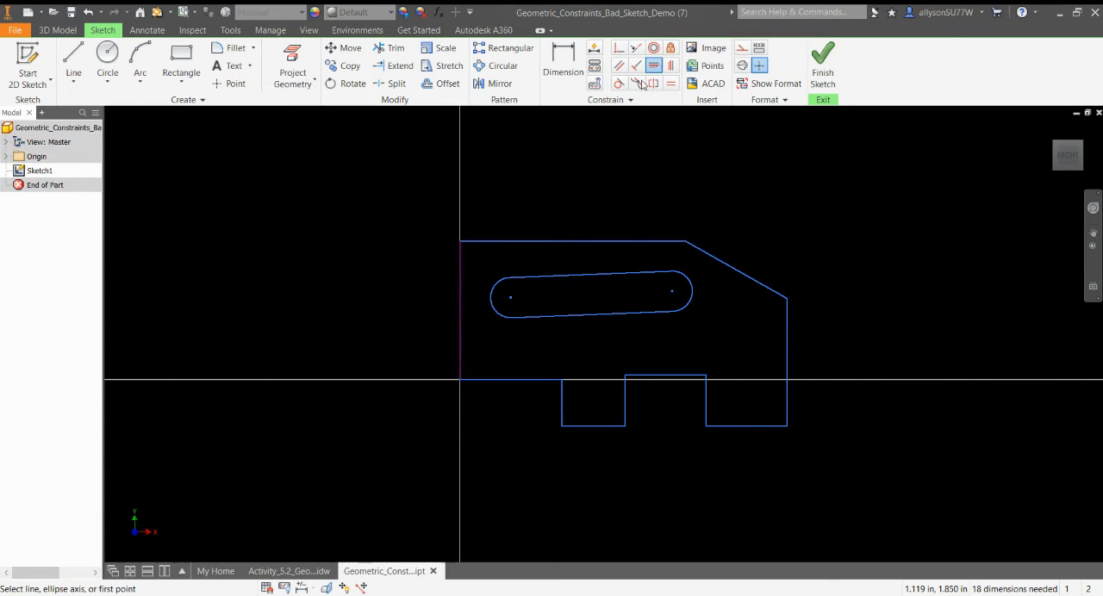
{"action": "left_click", "coordinate": [512, 300]}
{"action": "left_click", "coordinate": [672, 294]}
{"action": "left_click", "coordinate": [619, 84]}
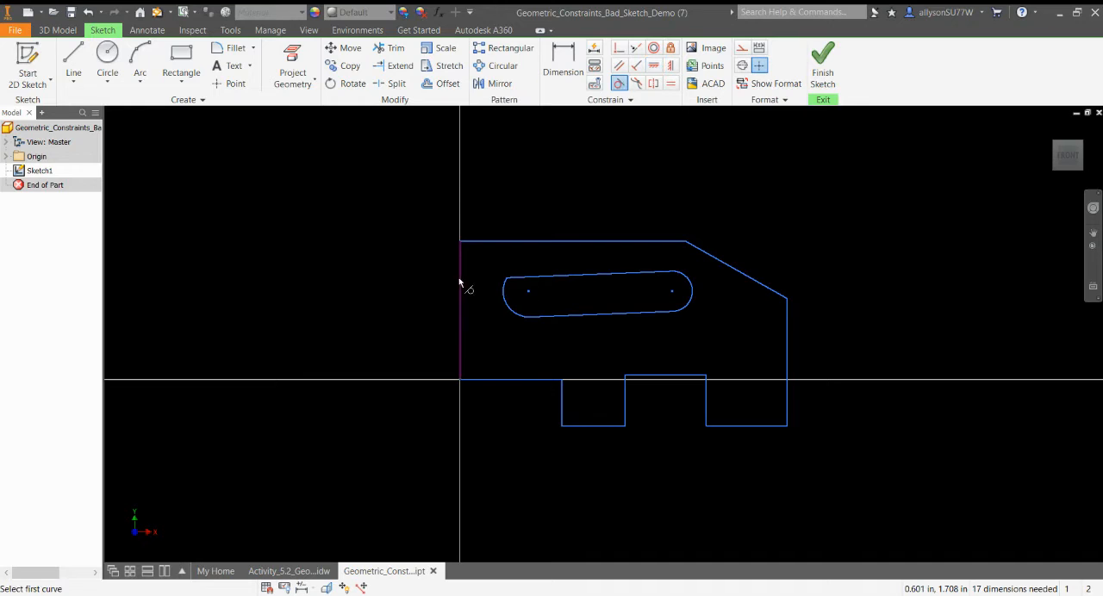
{"action": "left_click", "coordinate": [535, 280]}
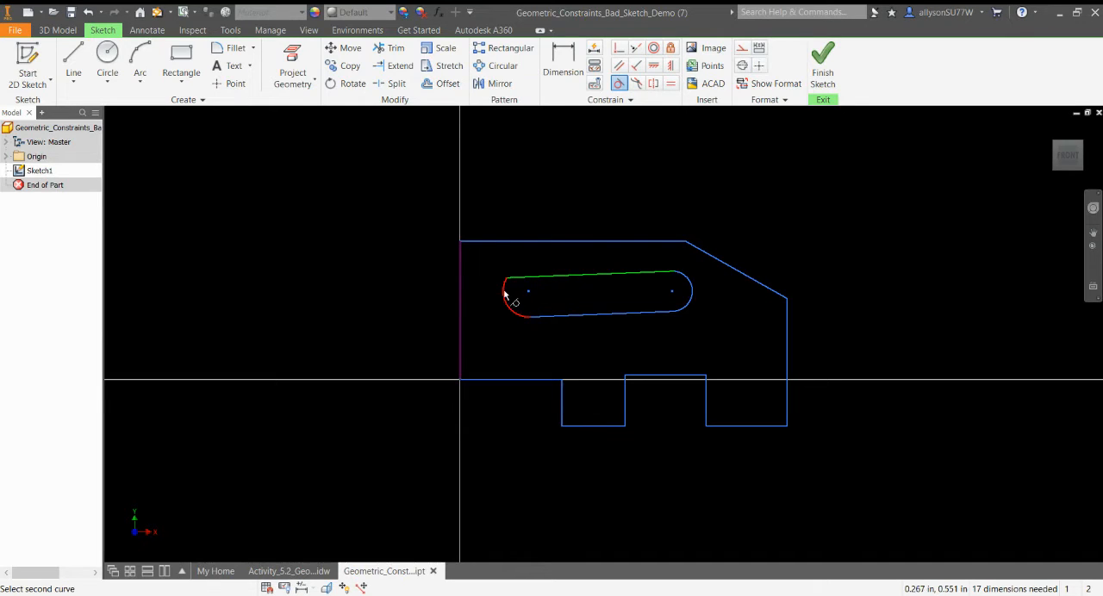
{"action": "left_click", "coordinate": [505, 293]}
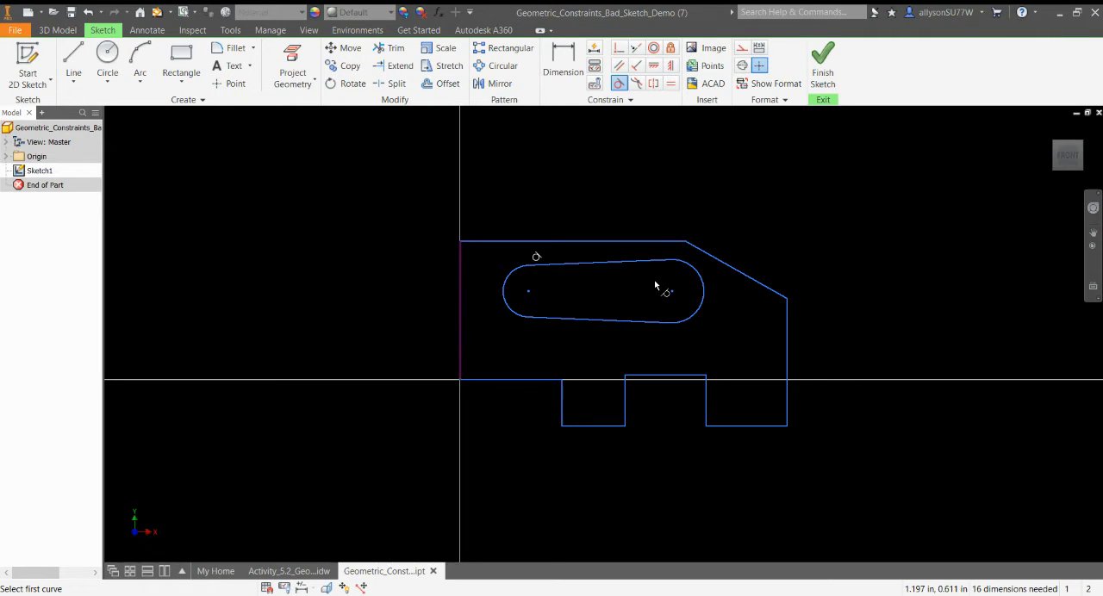
{"action": "key", "text": "Escape"}
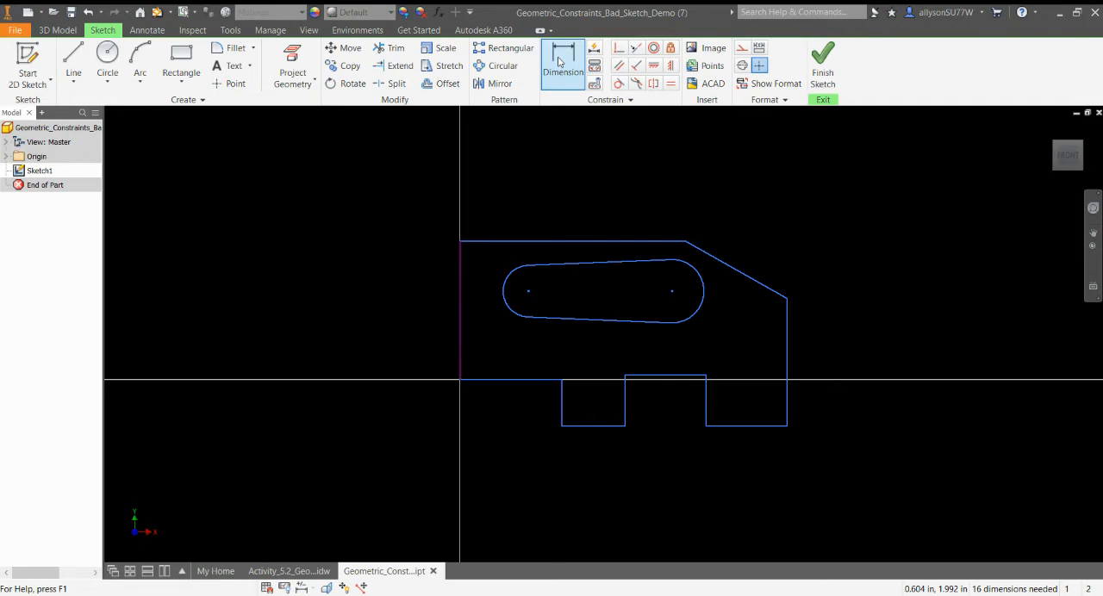
Dimension the profile's overall width between its left and right edges as 1.75 in.
{"action": "left_click", "coordinate": [559, 62]}
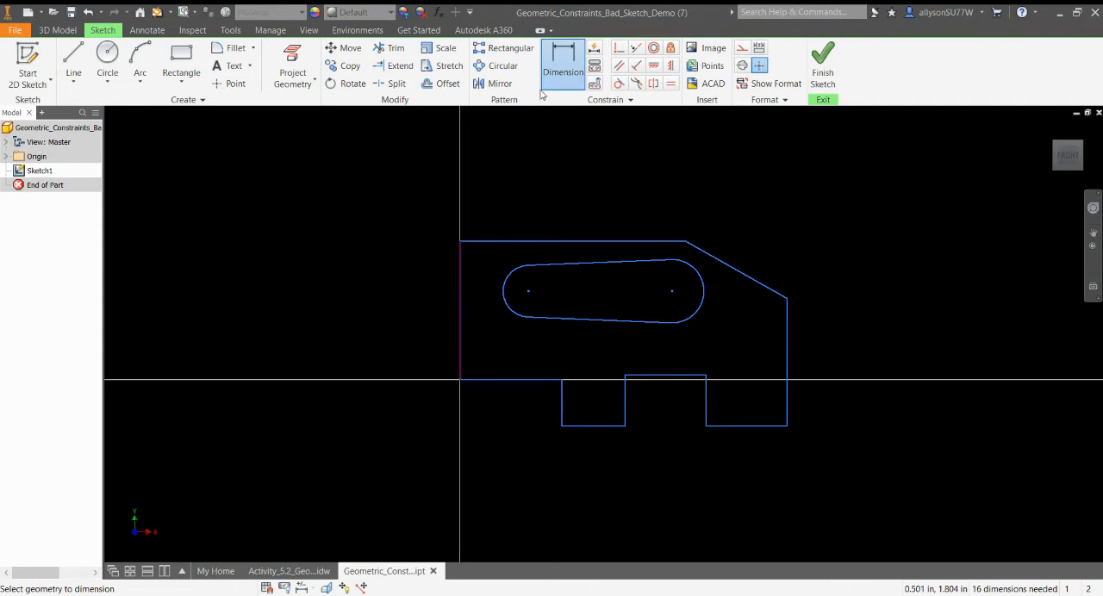
{"action": "left_click", "coordinate": [461, 331]}
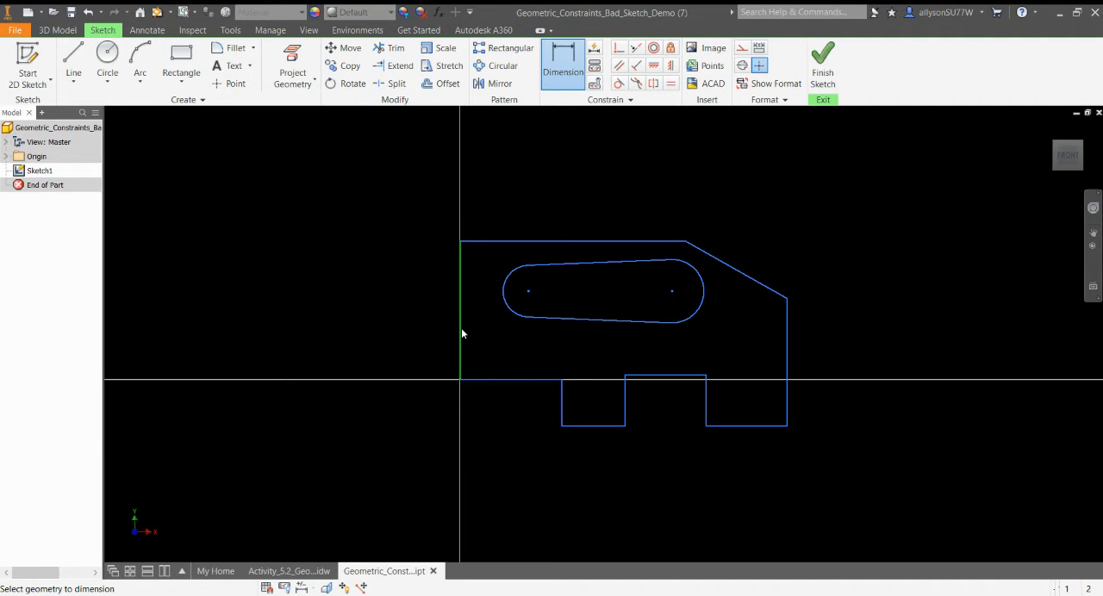
{"action": "left_click", "coordinate": [786, 357]}
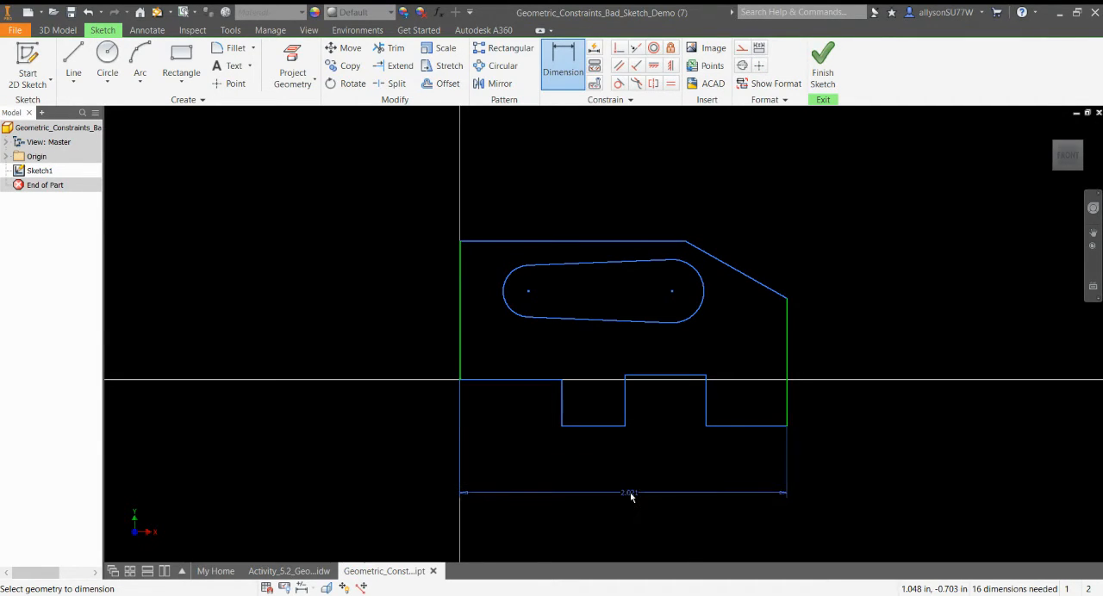
{"action": "left_click", "coordinate": [630, 494]}
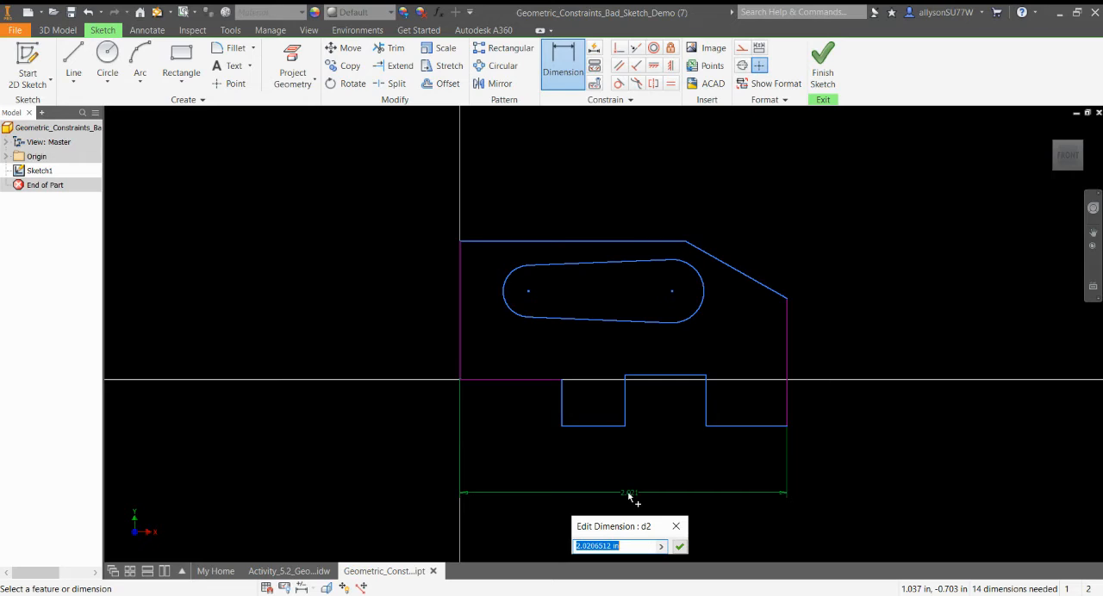
{"action": "type", "text": "1.75"}
{"action": "key", "text": "Return"}
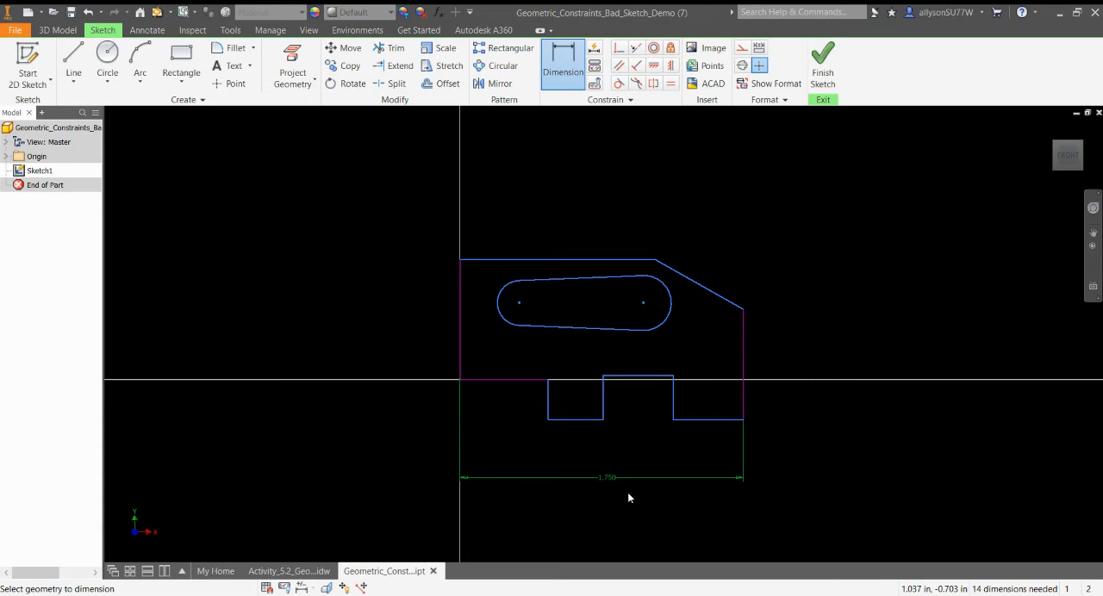
Dimension the height of the profile's left edge as 0.85 in.
{"action": "left_click", "coordinate": [458, 323]}
{"action": "left_click", "coordinate": [374, 319]}
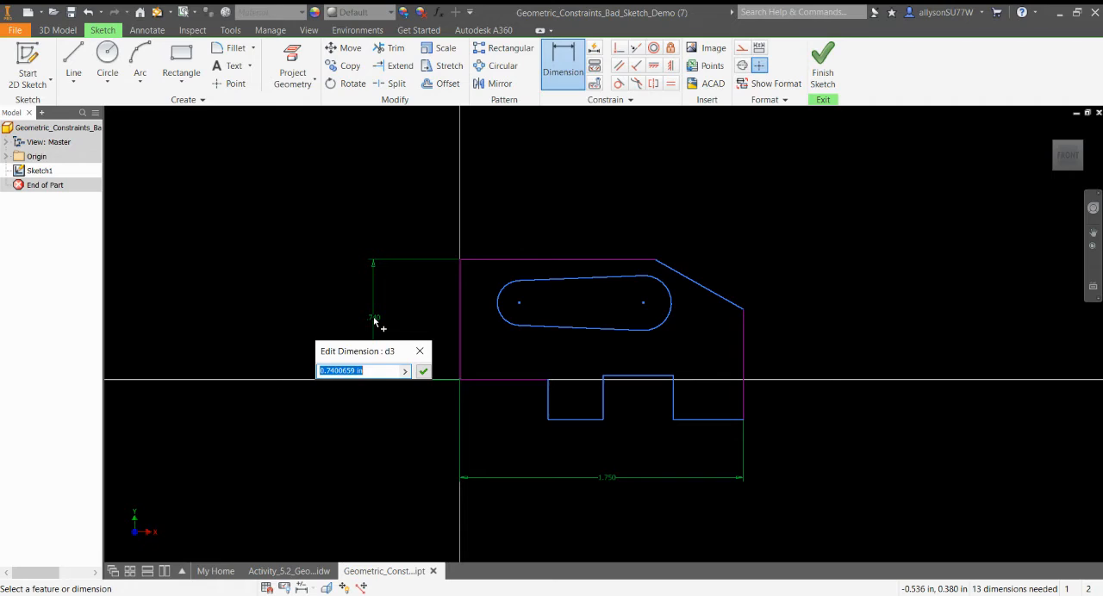
{"action": "type", "text": ".85"}
{"action": "key", "text": "Return"}
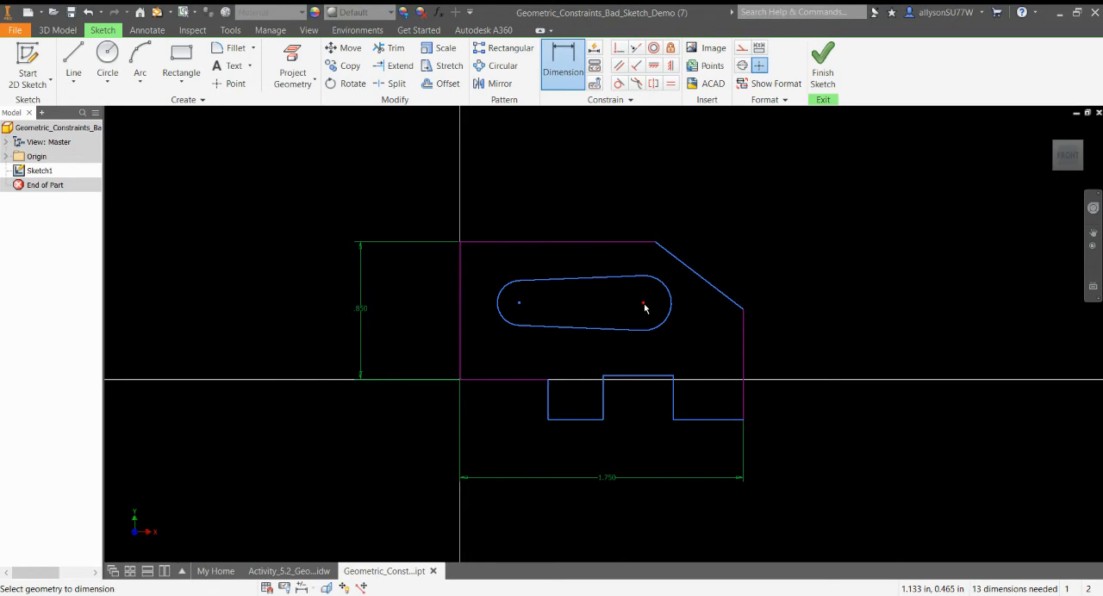
Dimension the horizontal distance from the profile's left edge to the slot's right arc center as 1.25 in.
{"action": "left_click", "coordinate": [458, 313]}
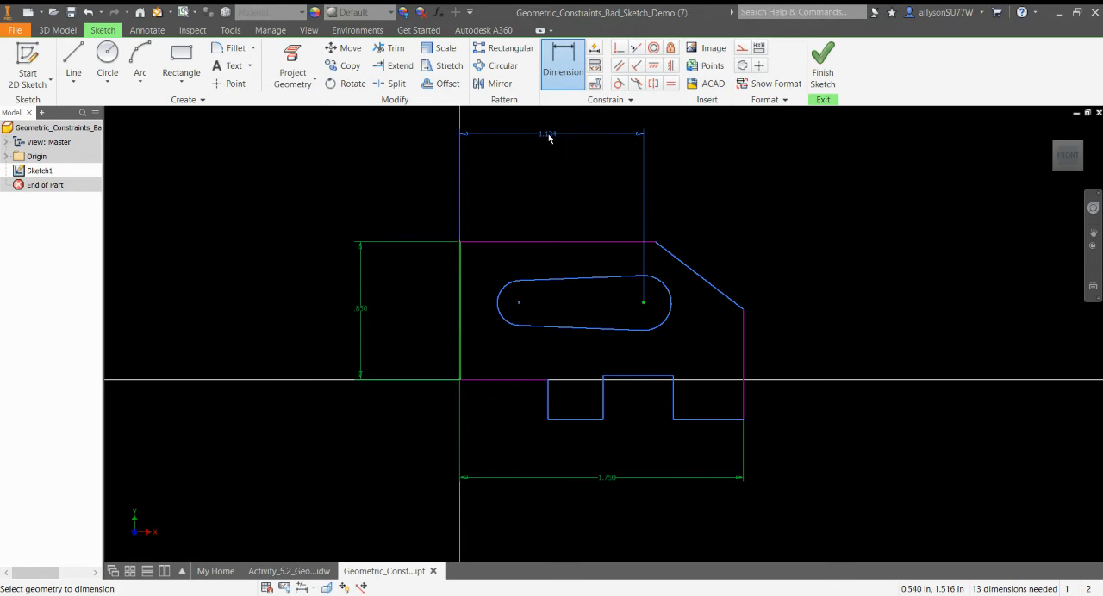
{"action": "left_click", "coordinate": [549, 137]}
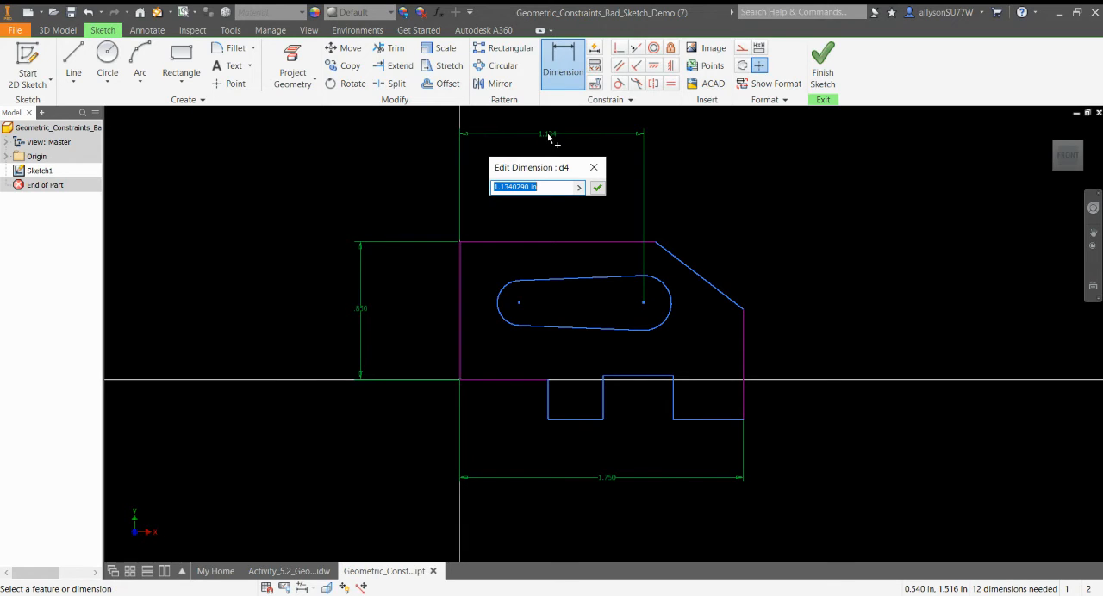
{"action": "type", "text": "1.25"}
{"action": "key", "text": "Return"}
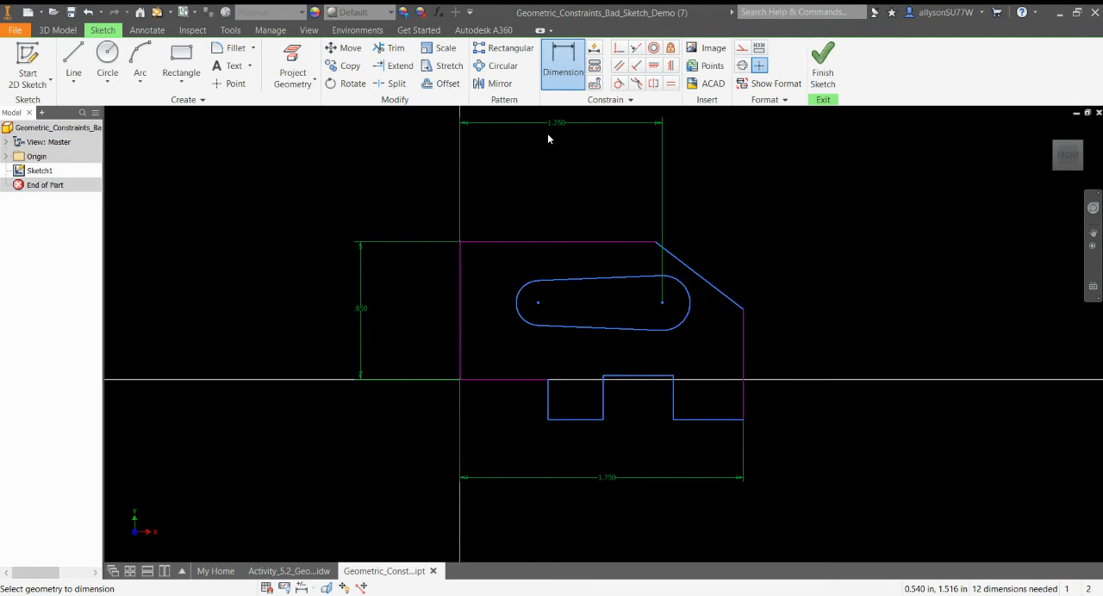
Dimension the length of the profile's top edge as 1 in.
{"action": "left_click", "coordinate": [553, 244]}
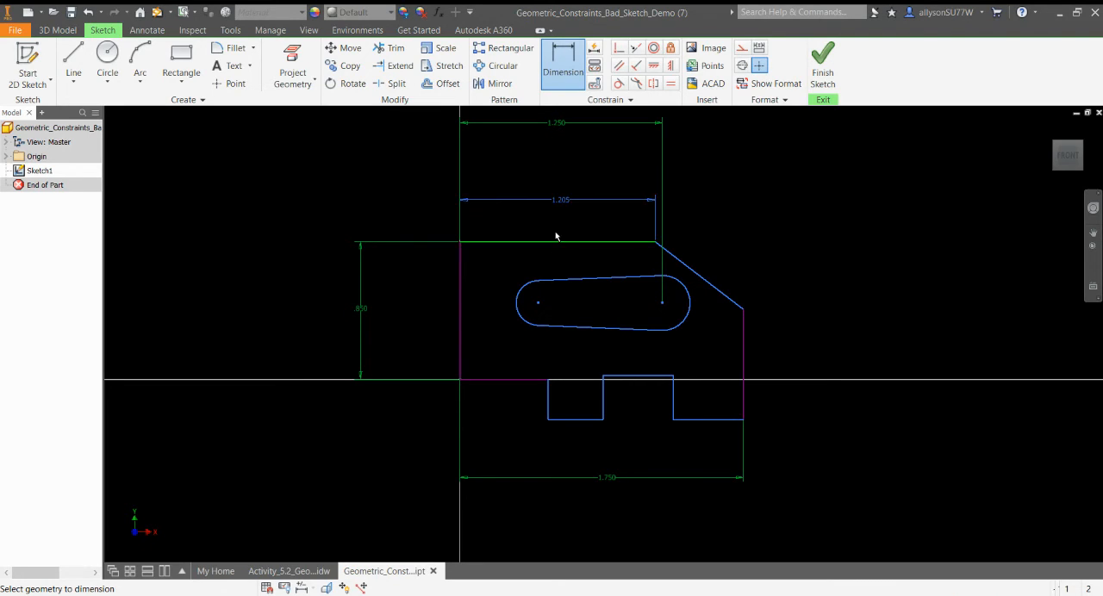
{"action": "left_click", "coordinate": [554, 162]}
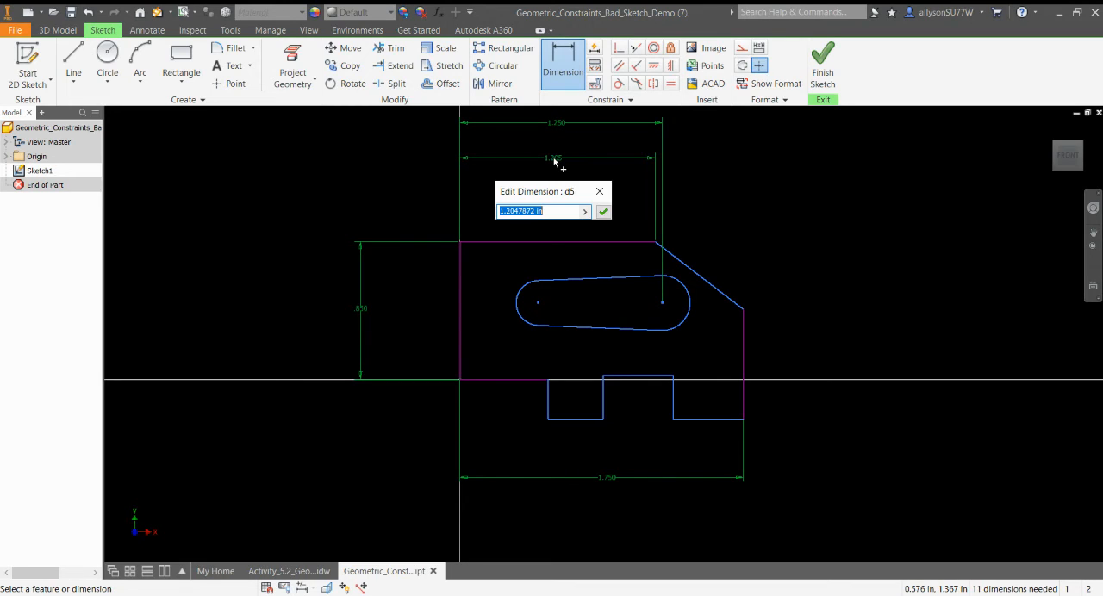
{"action": "type", "text": "1"}
{"action": "key", "text": "Return"}
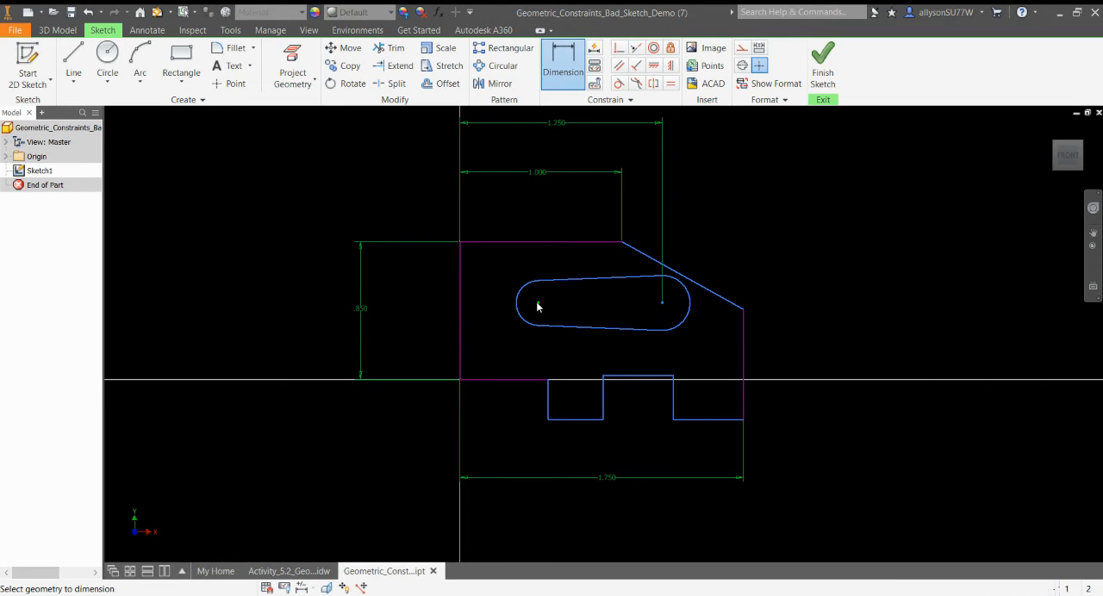
Dimension the horizontal distance from the profile's left edge to the slot's left arc center as 0.25 in.
{"action": "left_click", "coordinate": [461, 305]}
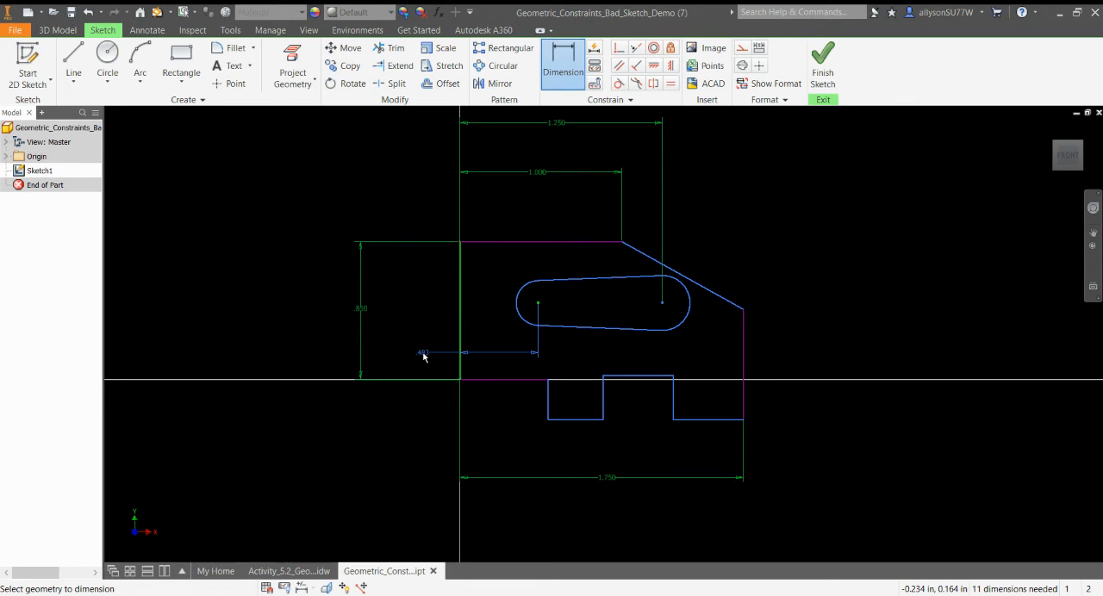
{"action": "left_click", "coordinate": [423, 355]}
{"action": "type", "text": ".25"}
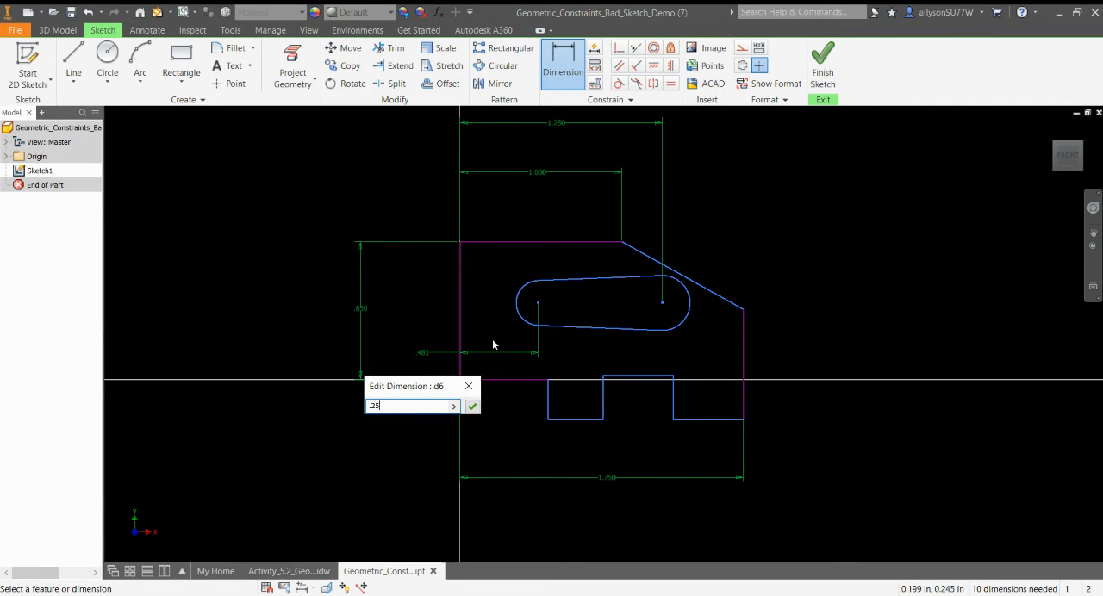
{"action": "key", "text": "Return"}
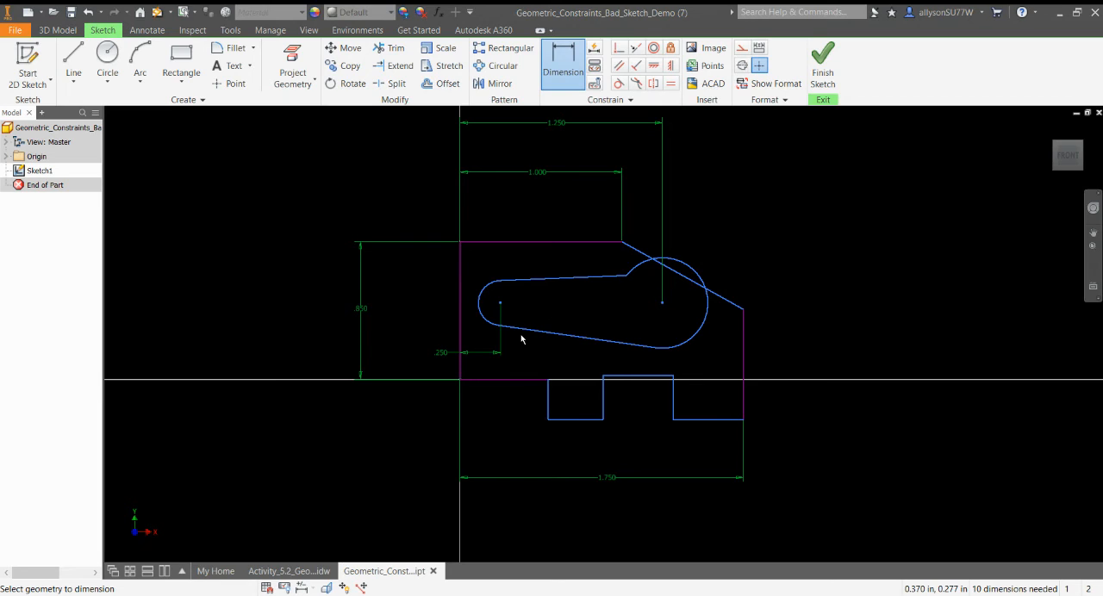
Dimension the height of the left lower tab's left side as 0.25 in.
{"action": "left_click", "coordinate": [548, 408]}
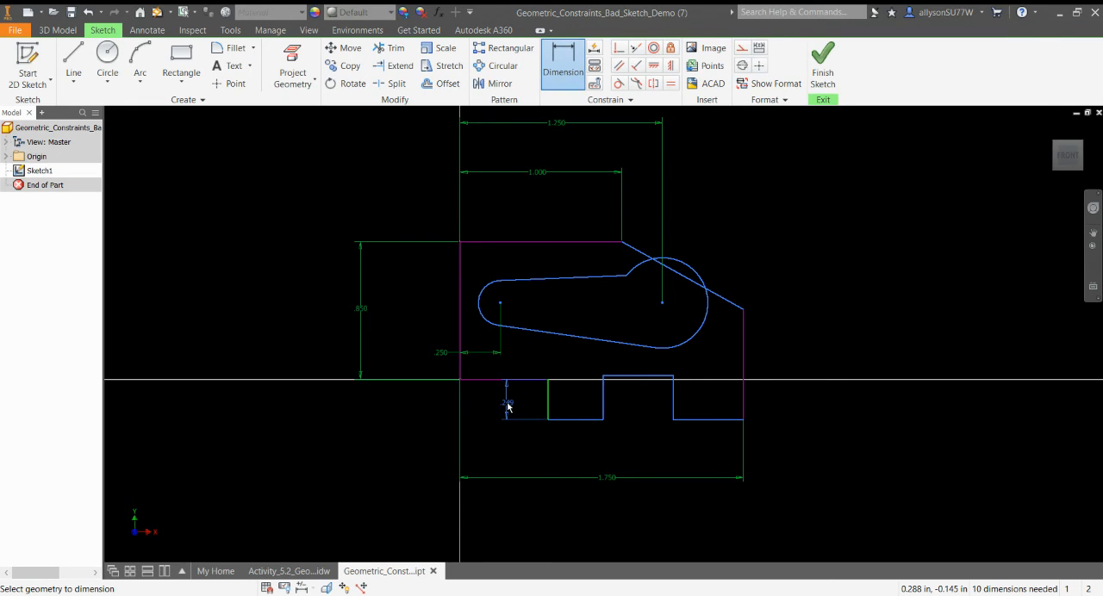
{"action": "left_click", "coordinate": [508, 408]}
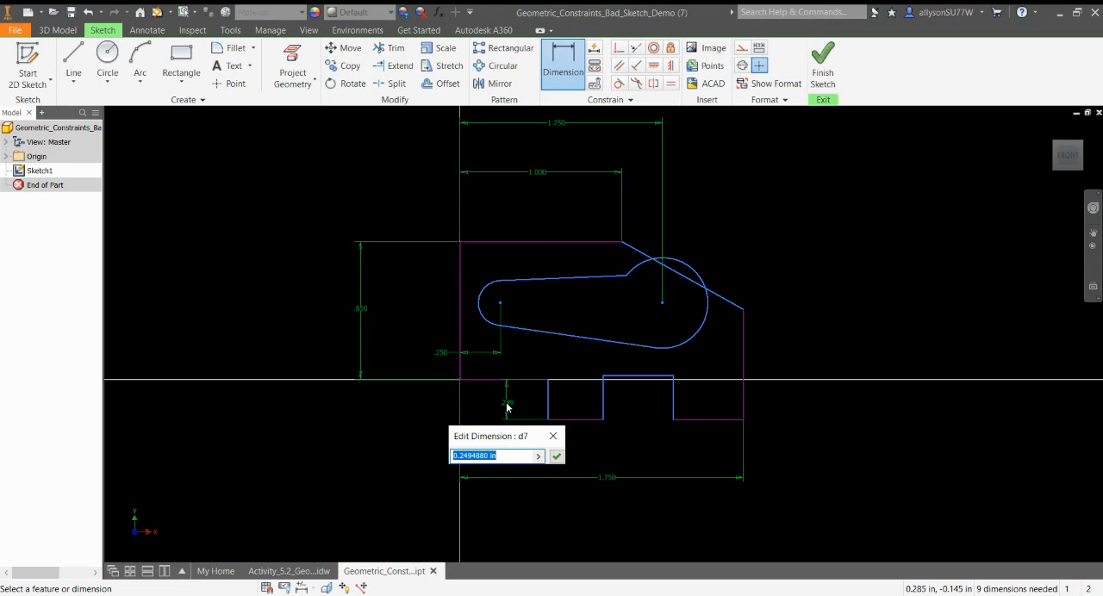
{"action": "type", "text": ".25"}
{"action": "key", "text": "Return"}
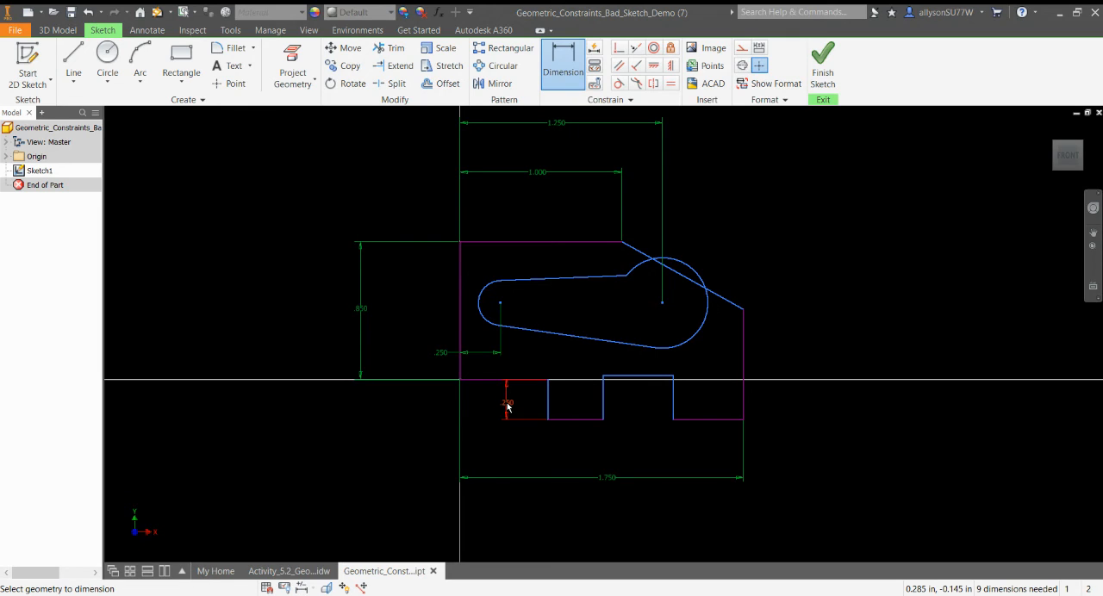
Dimension the width of the left lower tab's bottom edge as 0.35 in.
{"action": "left_click", "coordinate": [582, 420]}
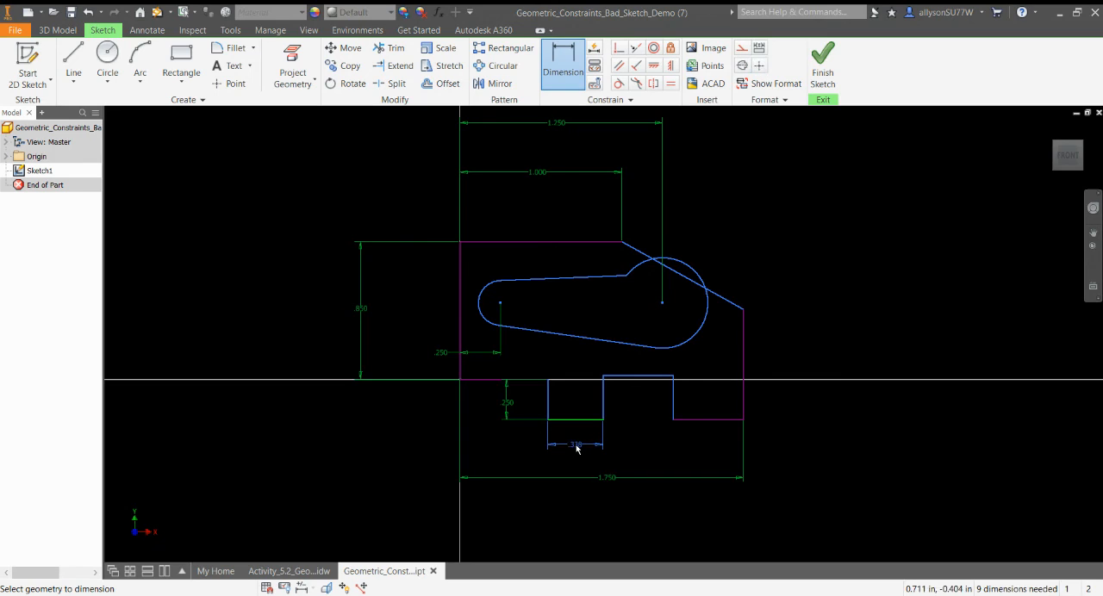
{"action": "left_click", "coordinate": [576, 445]}
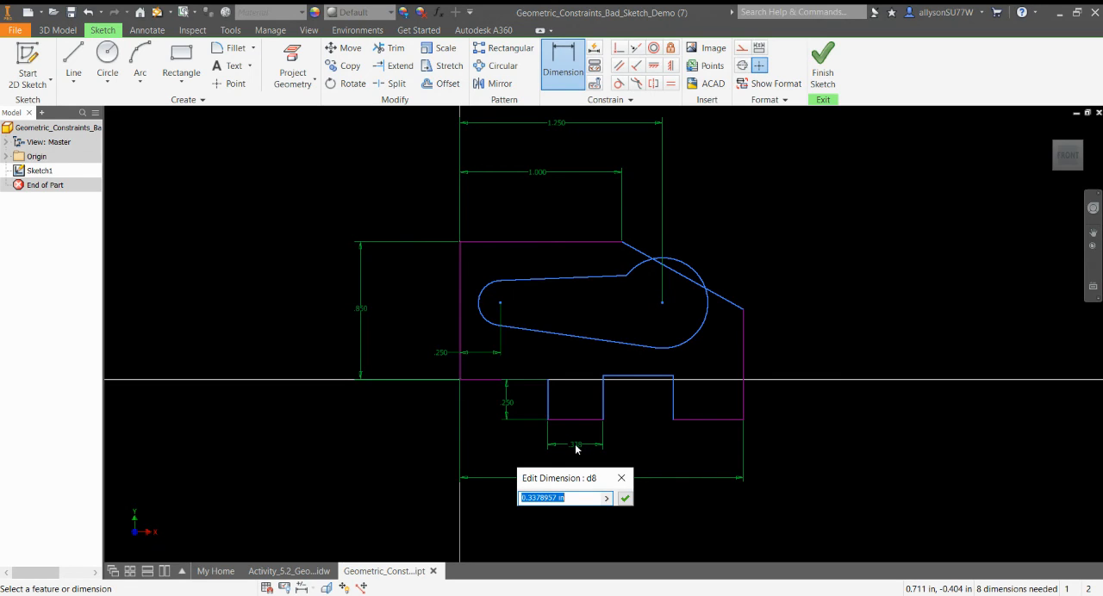
{"action": "type", "text": ".35"}
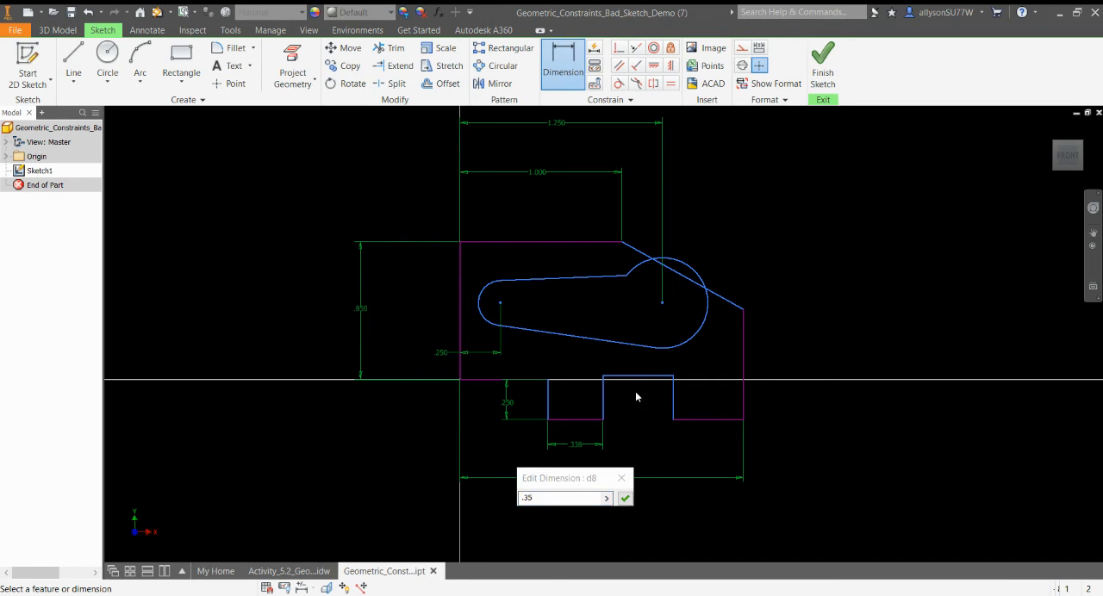
{"action": "left_click", "coordinate": [625, 499]}
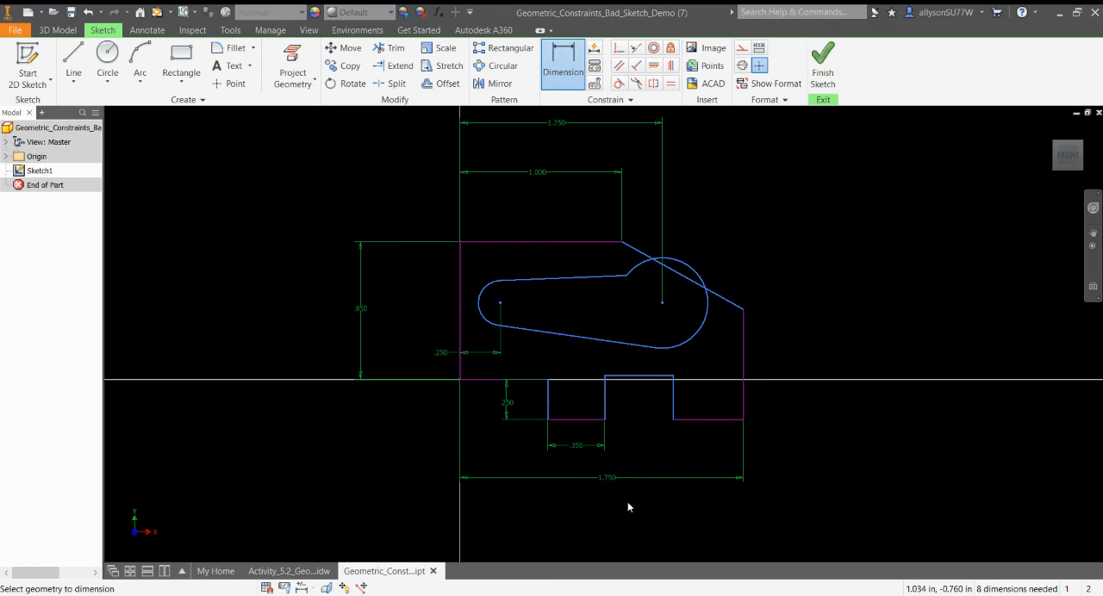
Dimension the width of the notch between the two lower tabs as 0.55 in.
{"action": "left_click", "coordinate": [641, 377]}
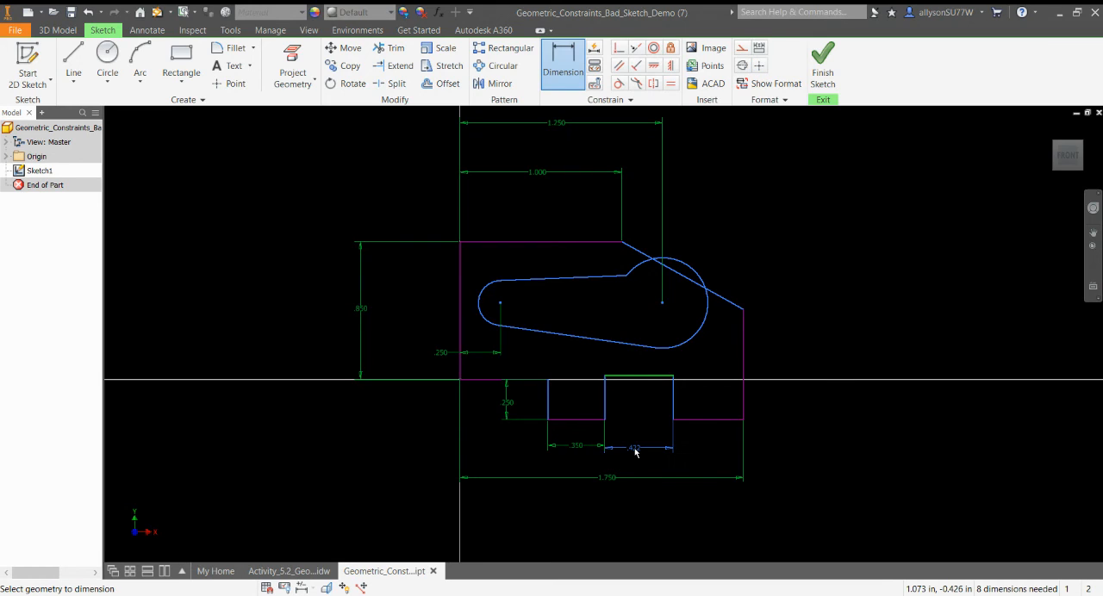
{"action": "left_click", "coordinate": [635, 449]}
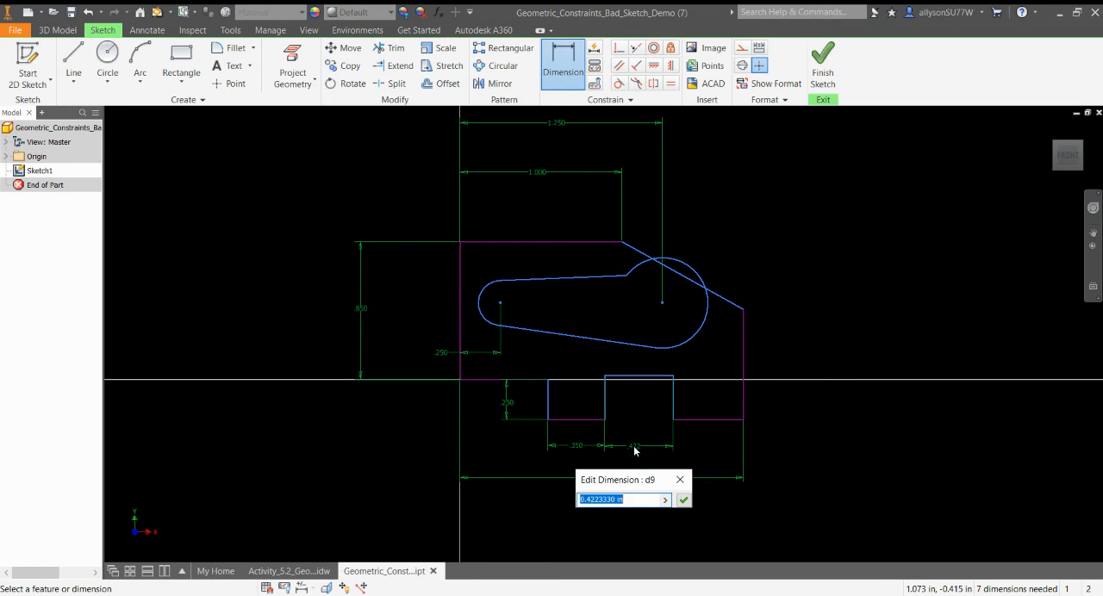
{"action": "type", "text": ".55"}
{"action": "key", "text": "Return"}
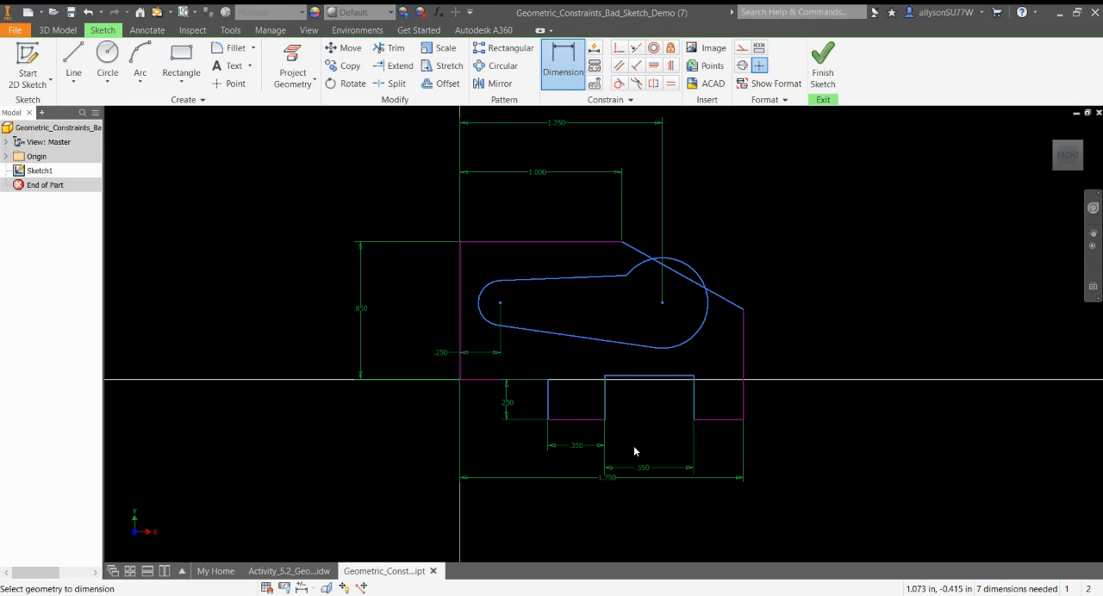
Dimension the width of the right lower tab's bottom edge as 0.20 in.
{"action": "left_click", "coordinate": [723, 423]}
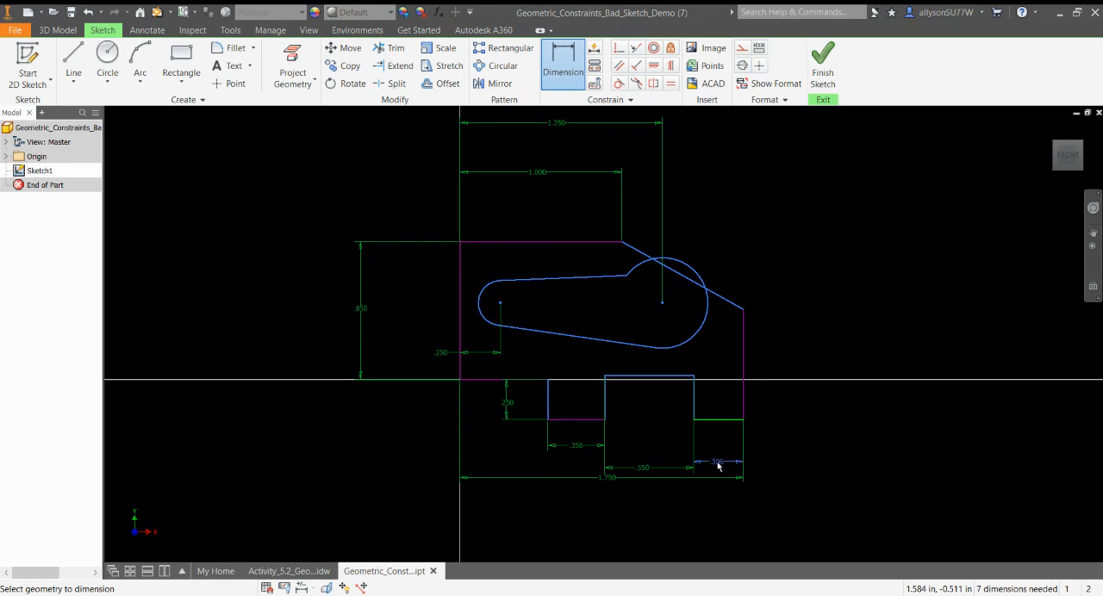
{"action": "left_click", "coordinate": [716, 467]}
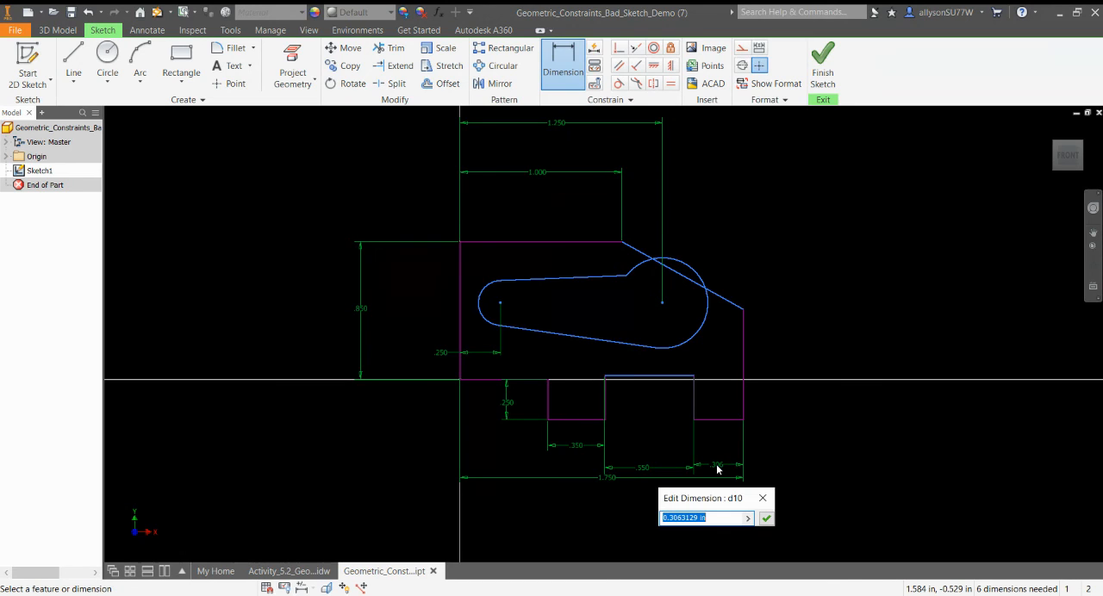
{"action": "type", "text": ".20"}
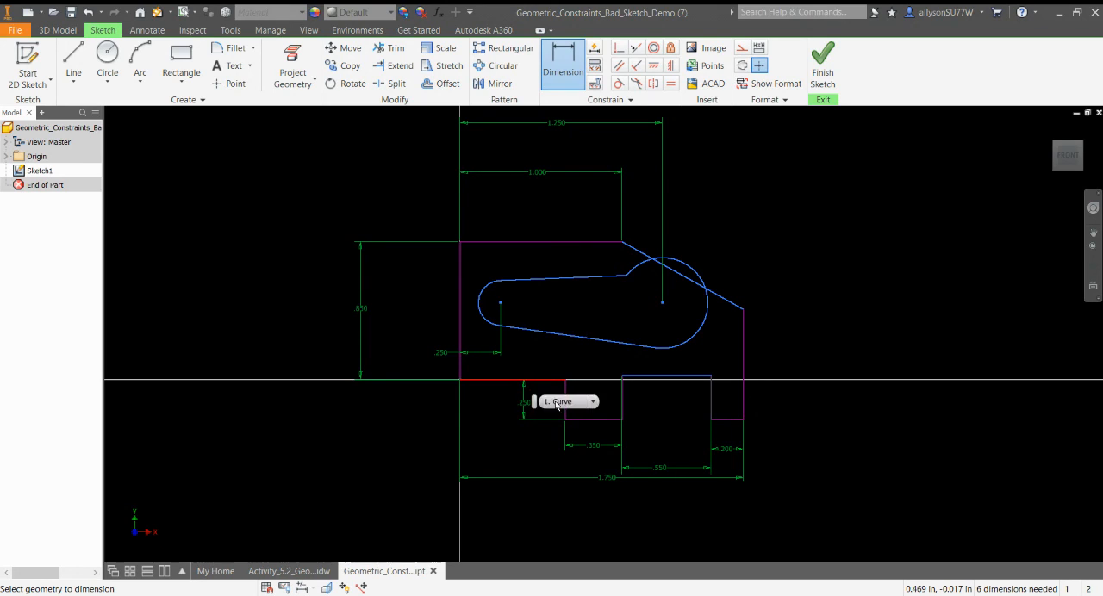
Dimension the length of the profile's right vertical edge as 0.67 in.
{"action": "left_click", "coordinate": [741, 375]}
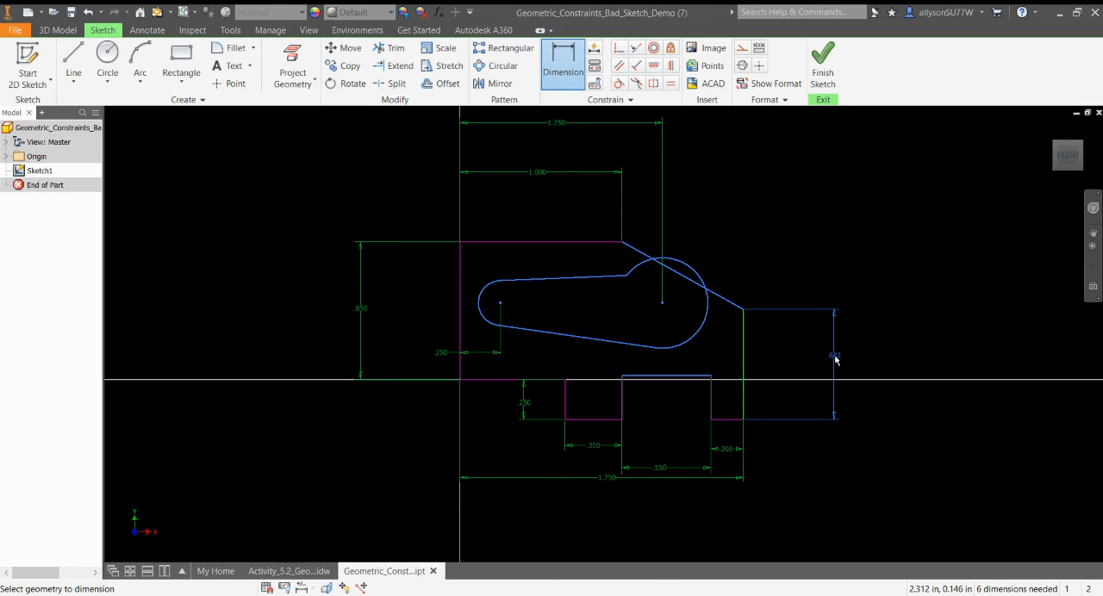
{"action": "left_click", "coordinate": [835, 360]}
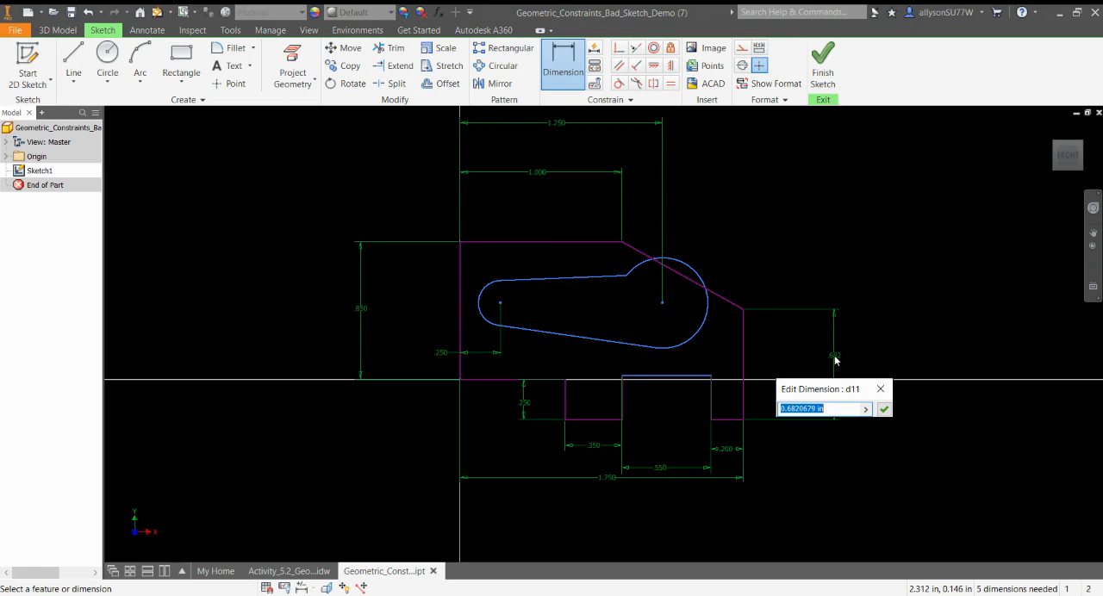
{"action": "type", "text": ".67"}
{"action": "key", "text": "Return"}
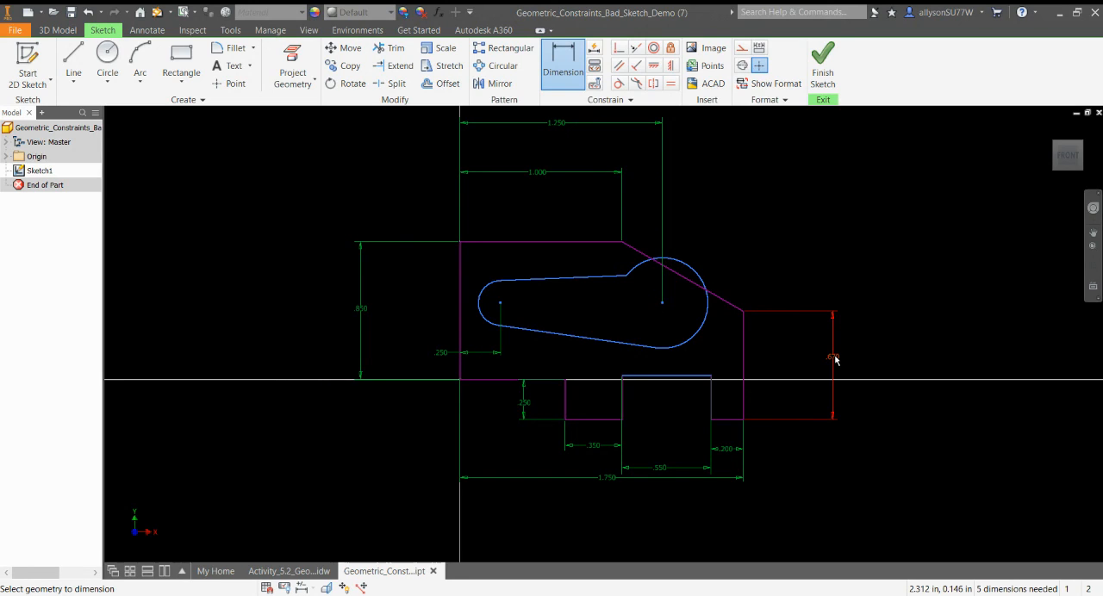
Dimension the radius of the slot's right arc as 0.13 in.
{"action": "left_click", "coordinate": [707, 288]}
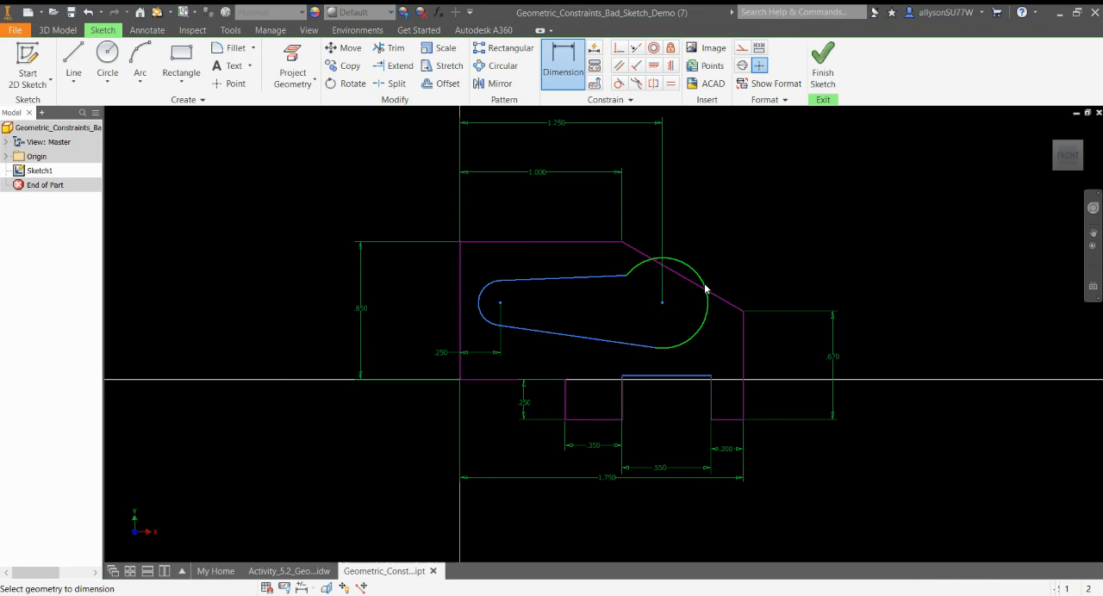
{"action": "left_click", "coordinate": [785, 246]}
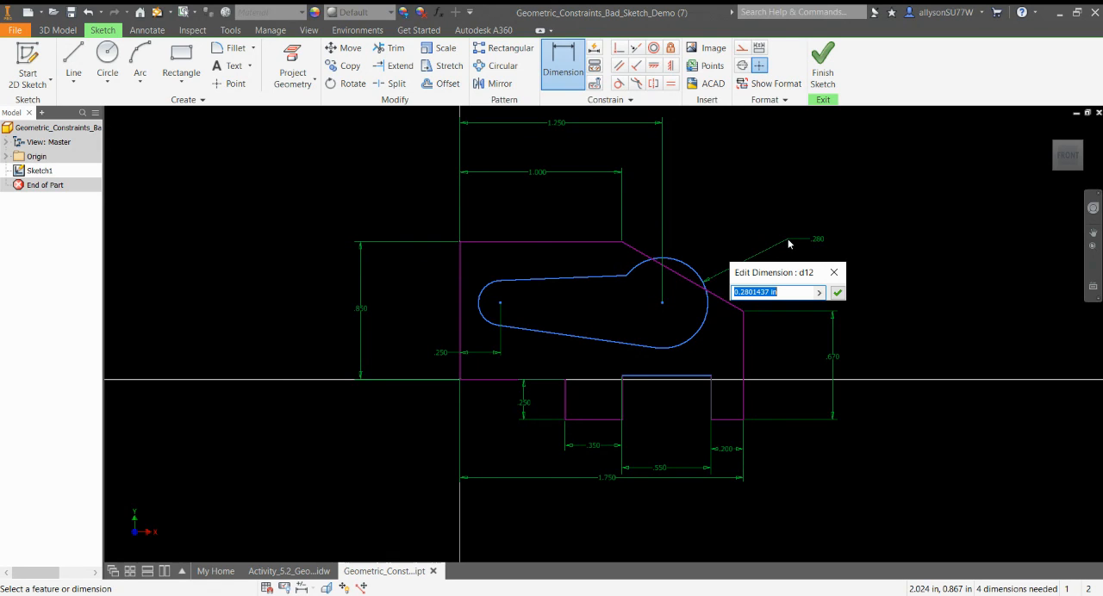
{"action": "type", "text": ".13"}
{"action": "key", "text": "Return"}
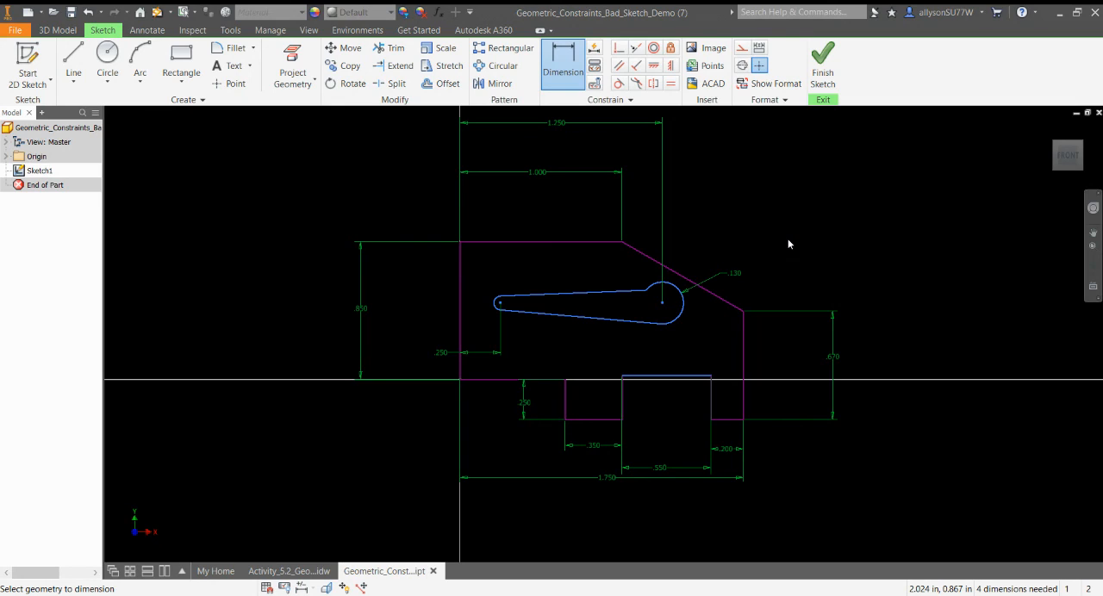
Apply an Equal constraint between the slot's right arc and left arc.
{"action": "left_click", "coordinate": [672, 87]}
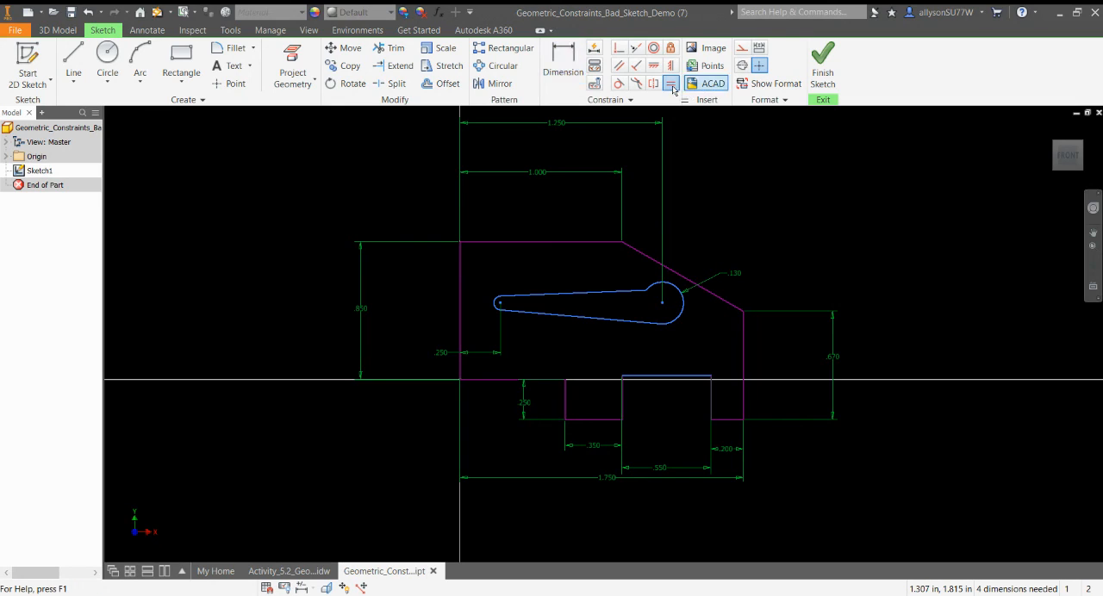
{"action": "left_click", "coordinate": [680, 301]}
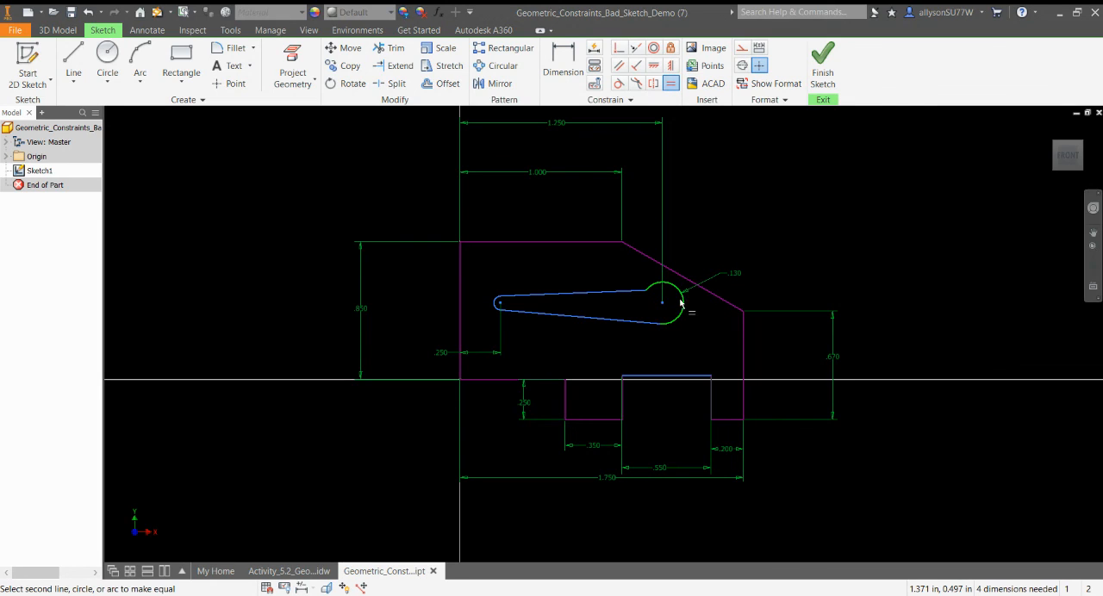
{"action": "left_click", "coordinate": [497, 304]}
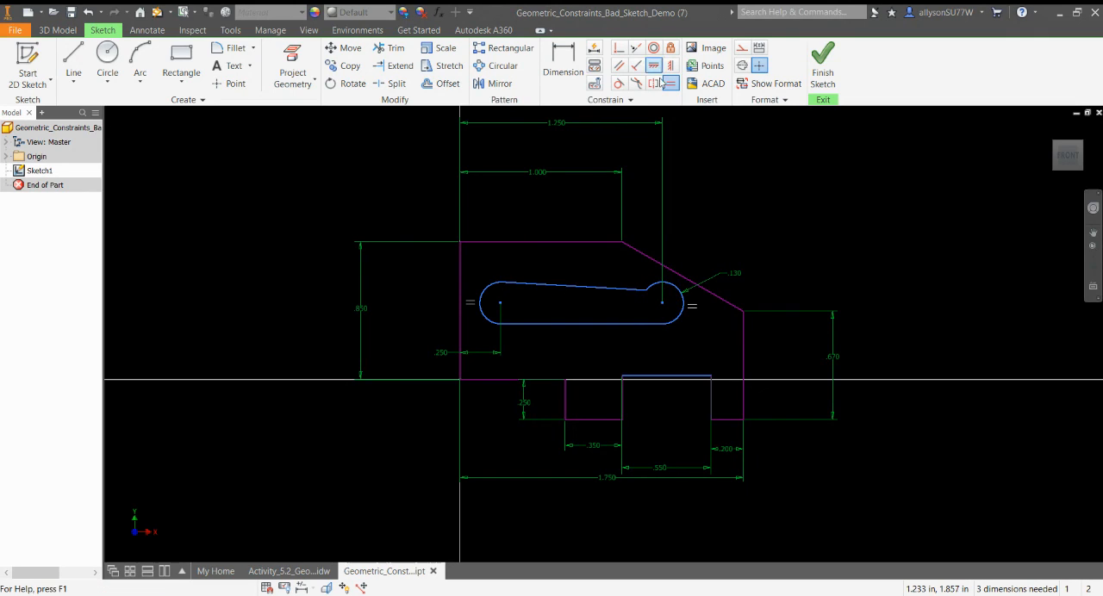
Make the slot's upper line tangent to its right arc and finish the sketch.
{"action": "left_click", "coordinate": [619, 84]}
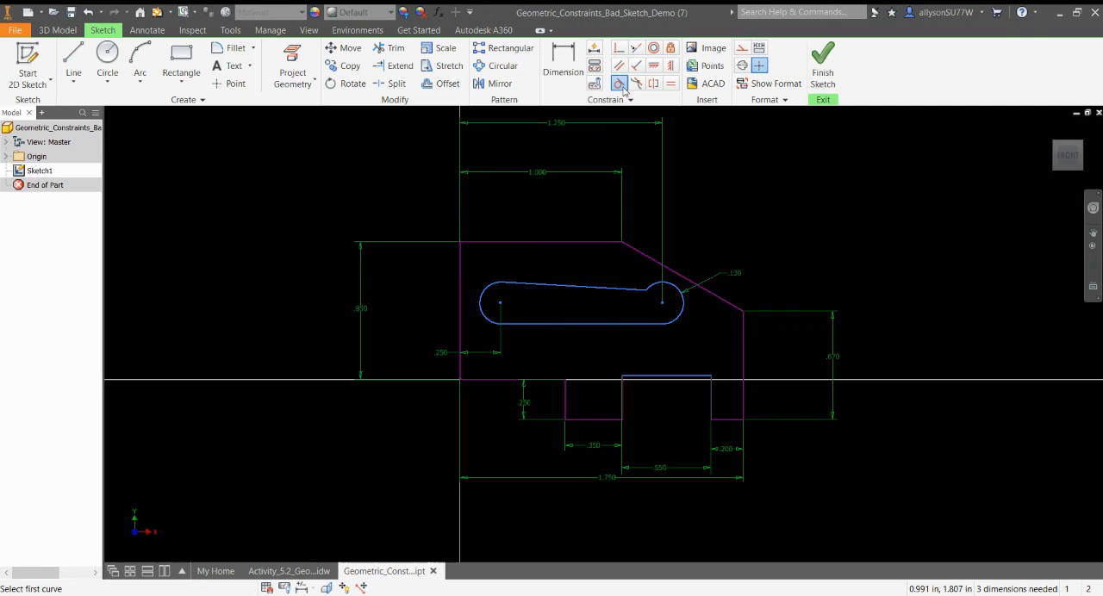
{"action": "left_click", "coordinate": [639, 289]}
{"action": "left_click", "coordinate": [656, 293]}
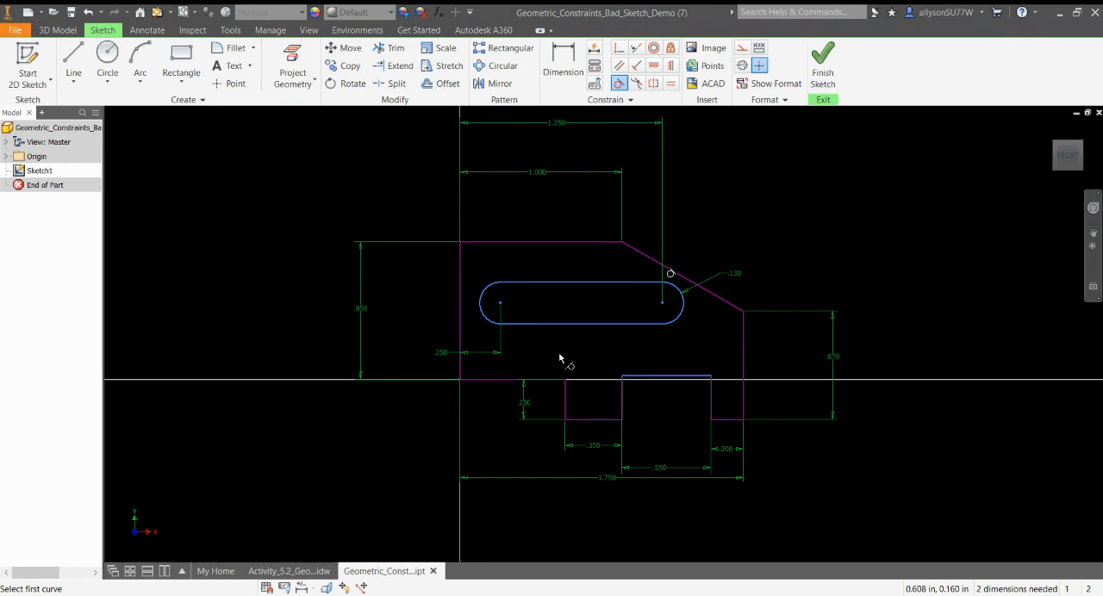
{"action": "left_click", "coordinate": [823, 73]}
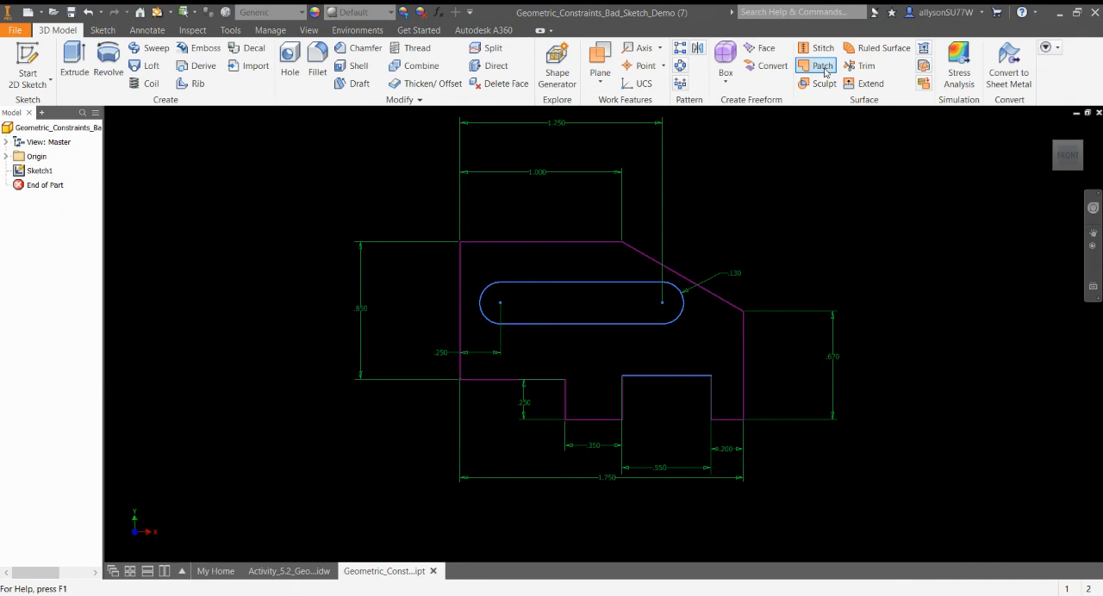